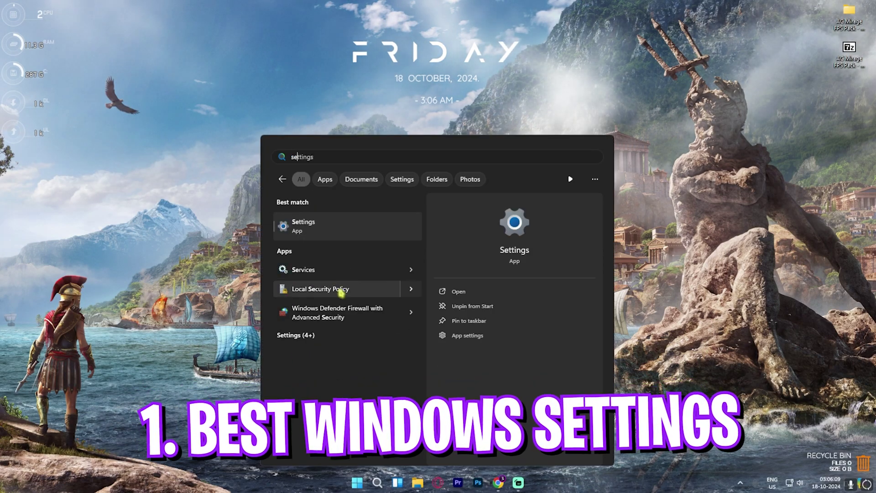
# Step: Open Settings and confirm the Game Bar controller option is Off
pyautogui.click(332, 229)
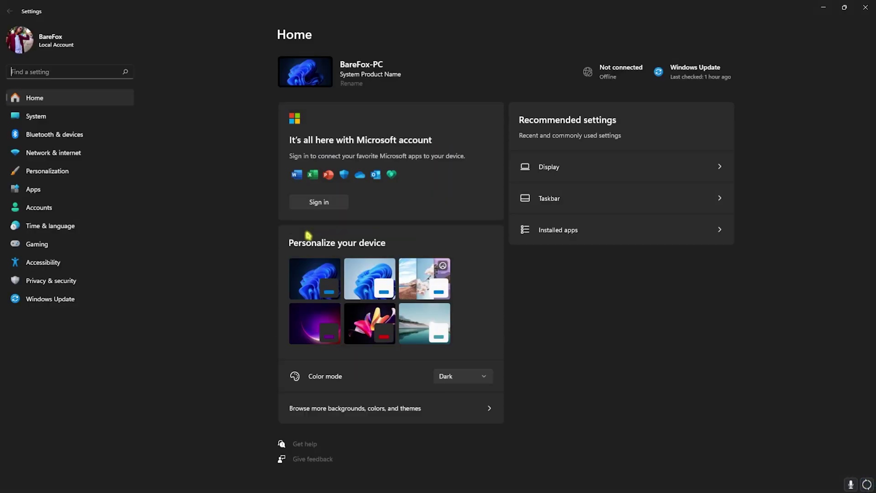
pyautogui.click(47, 244)
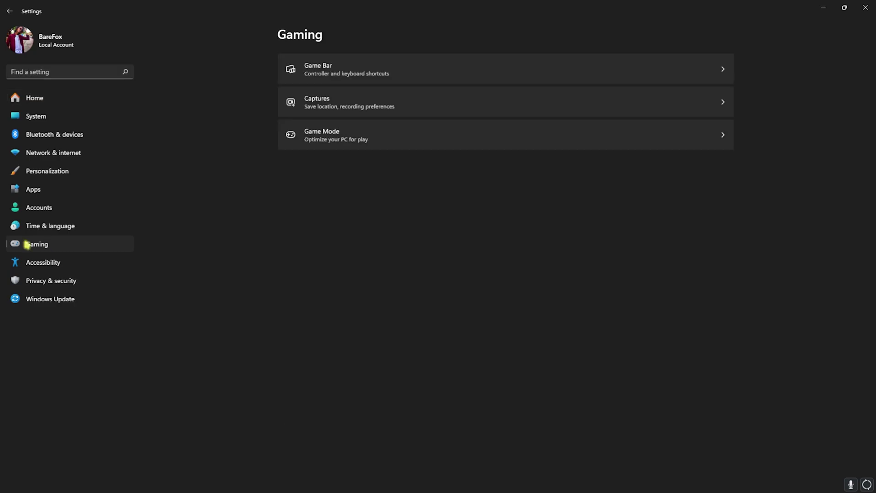
pyautogui.click(313, 73)
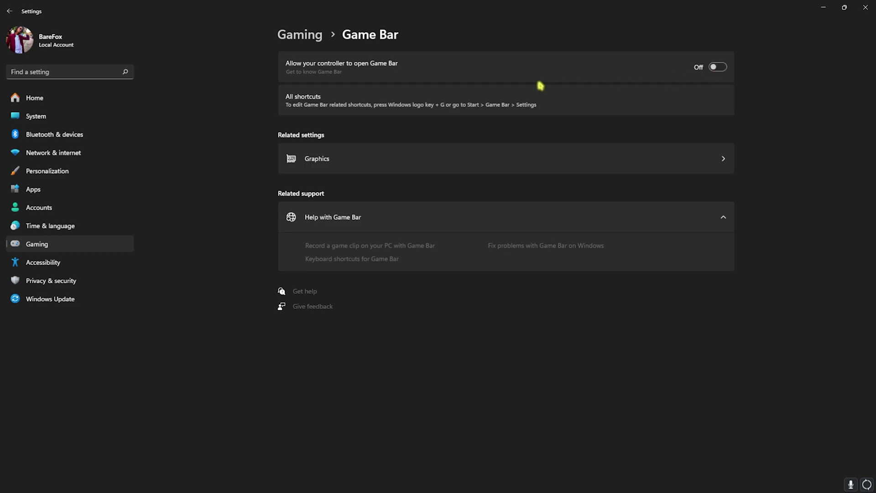
# Step: Switch Game Mode On in Gaming settings
pyautogui.click(309, 35)
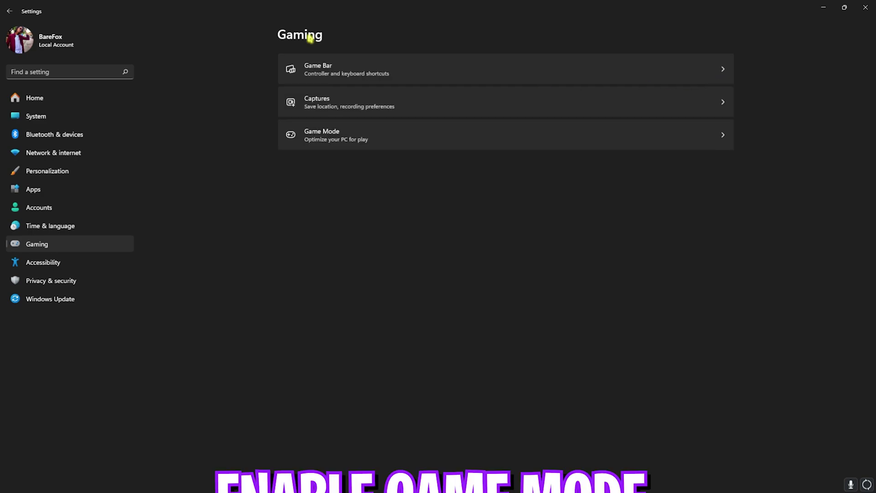
pyautogui.click(328, 144)
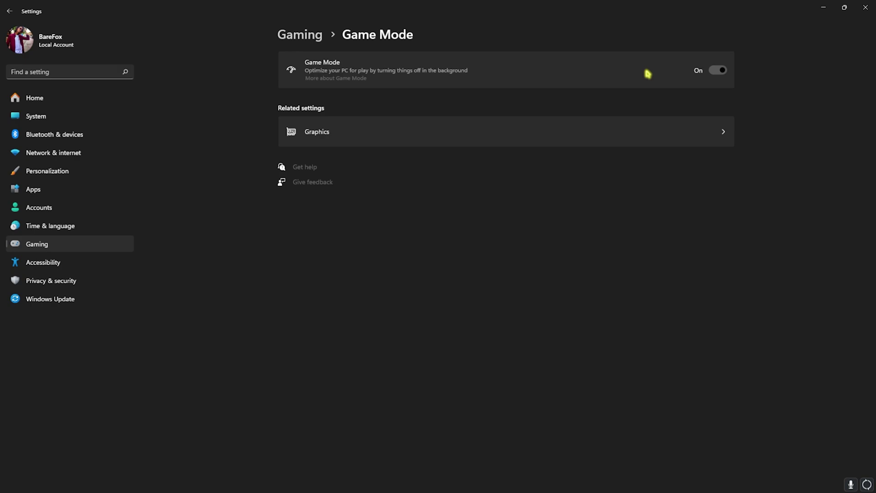
pyautogui.click(334, 135)
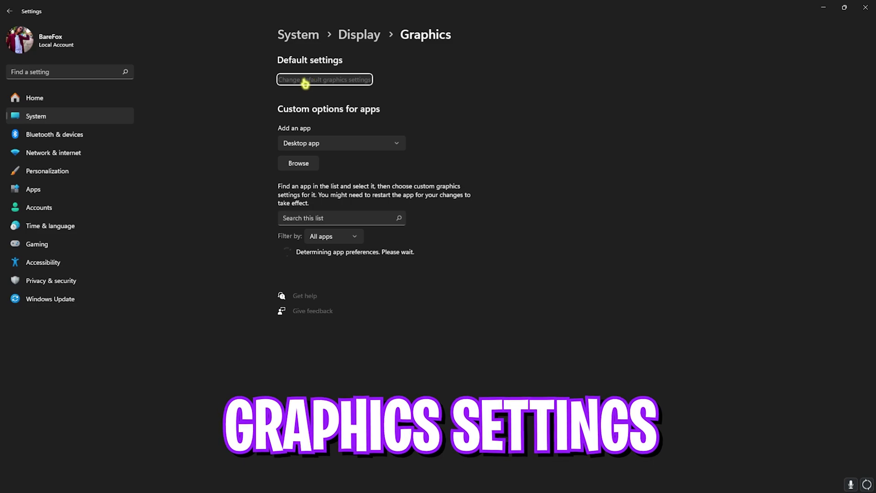
# Step: Set ACMirage.exe's graphics preference to High performance
pyautogui.click(305, 81)
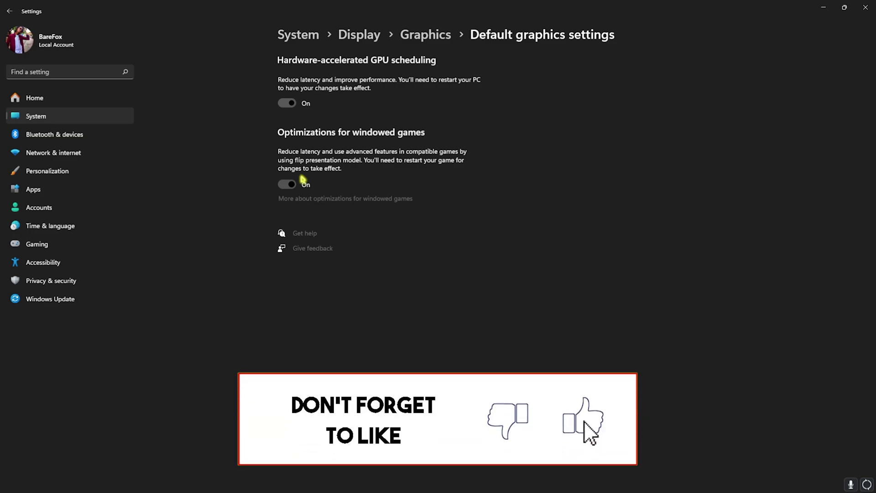
pyautogui.hotkey('alt', 'Left')
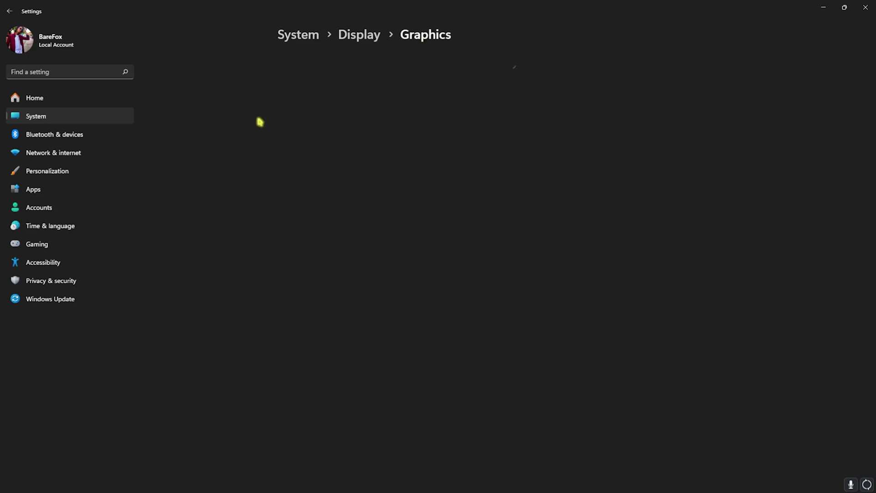
pyautogui.click(299, 163)
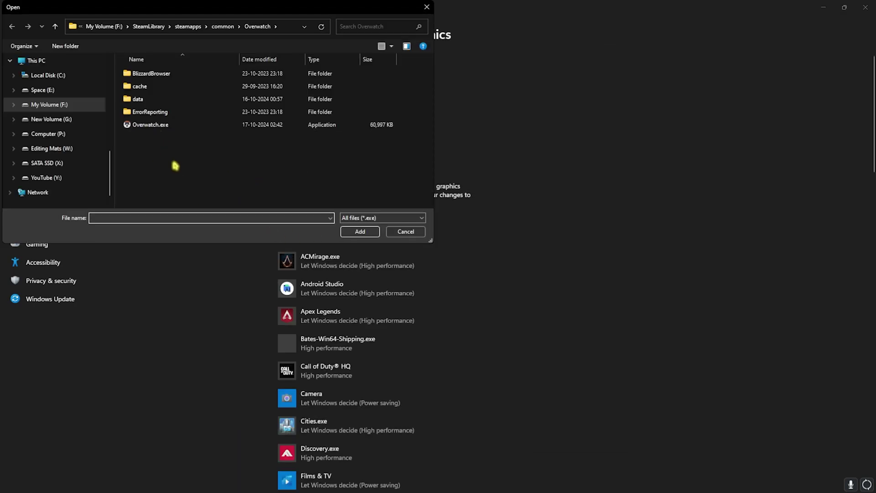
pyautogui.click(393, 232)
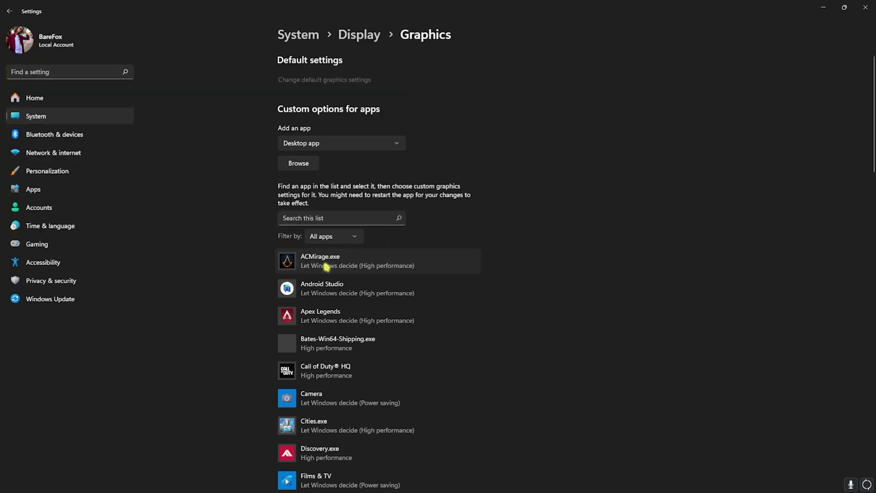
pyautogui.click(340, 267)
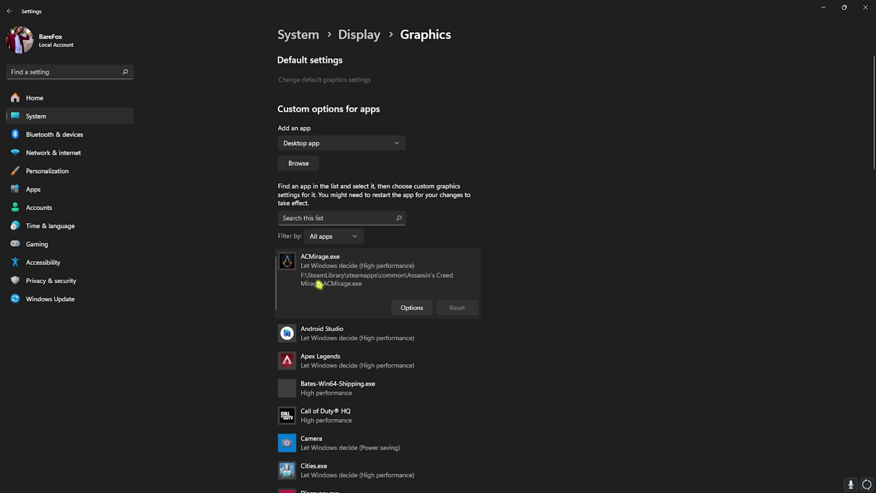
pyautogui.click(402, 307)
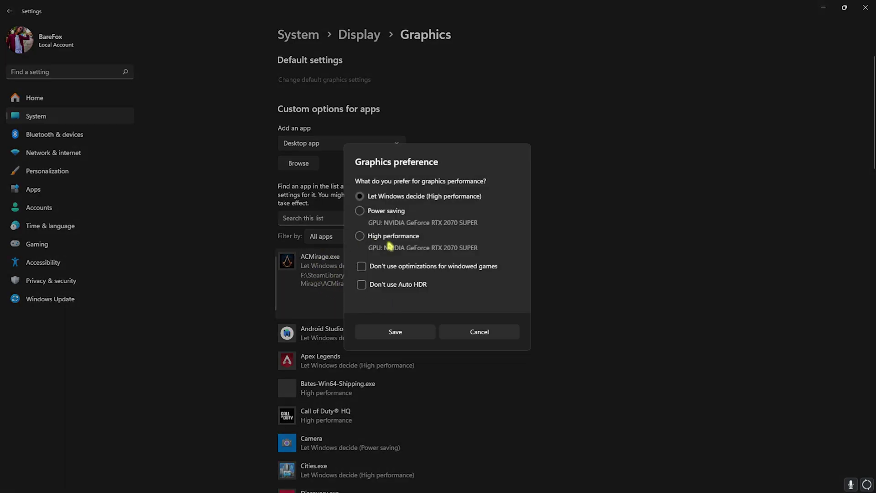
pyautogui.click(409, 329)
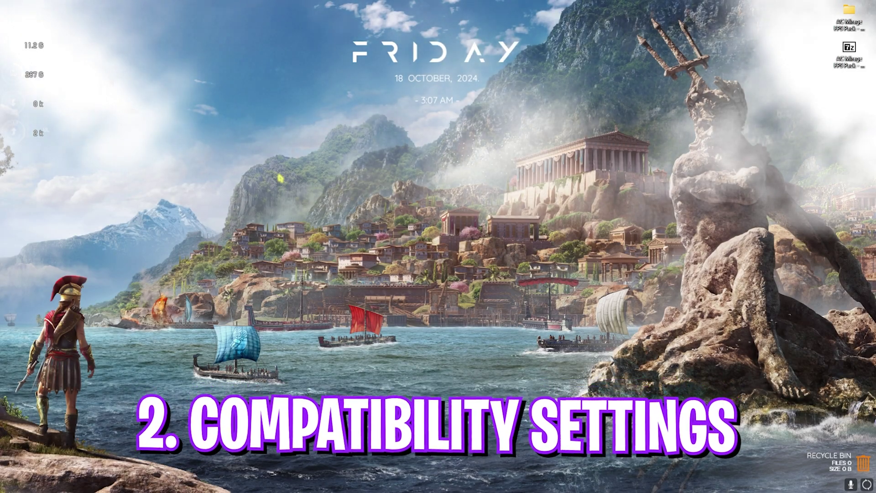
# Step: Launch Steam and open Assassin's Creed Mirage's install folder, selecting ACMirage.exe
pyautogui.press('super')
pyautogui.write('steam')
pyautogui.press('Return')
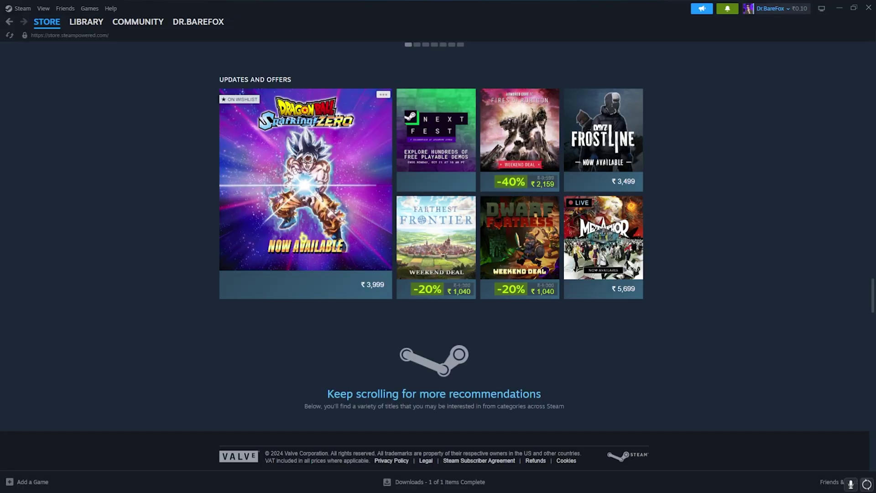
pyautogui.click(92, 28)
pyautogui.rightClick(352, 273)
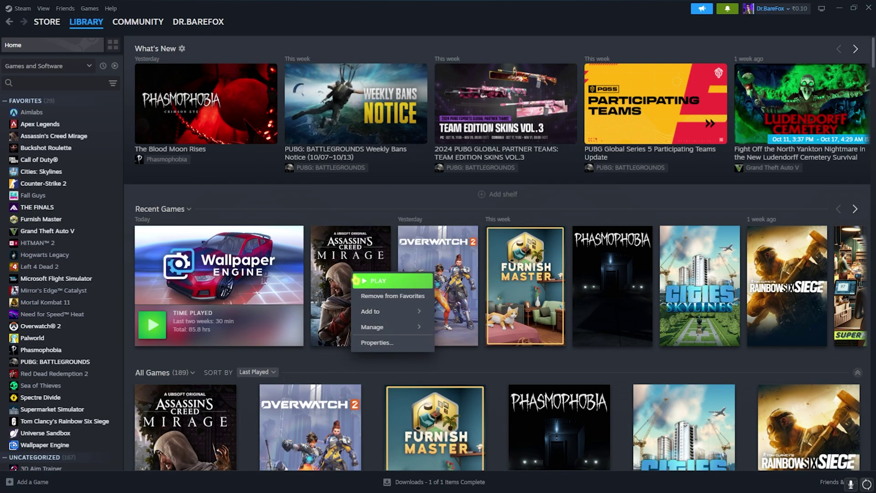
pyautogui.moveTo(402, 327)
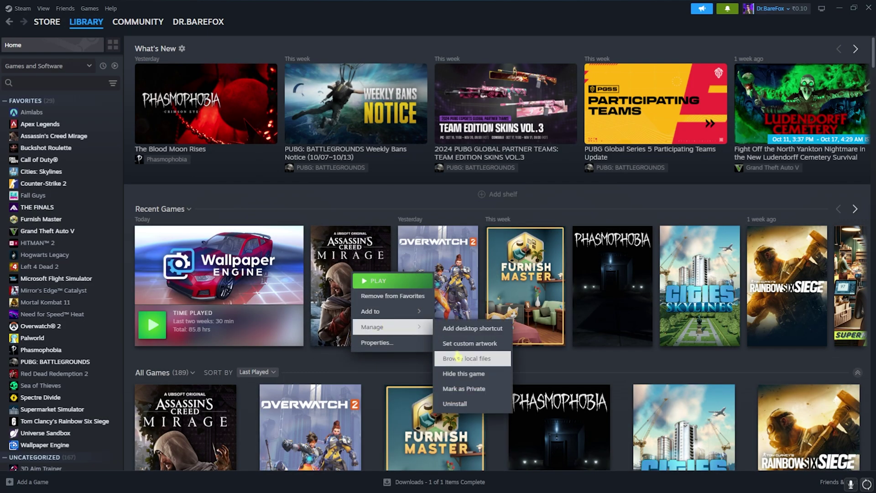
pyautogui.click(458, 358)
pyautogui.click(129, 150)
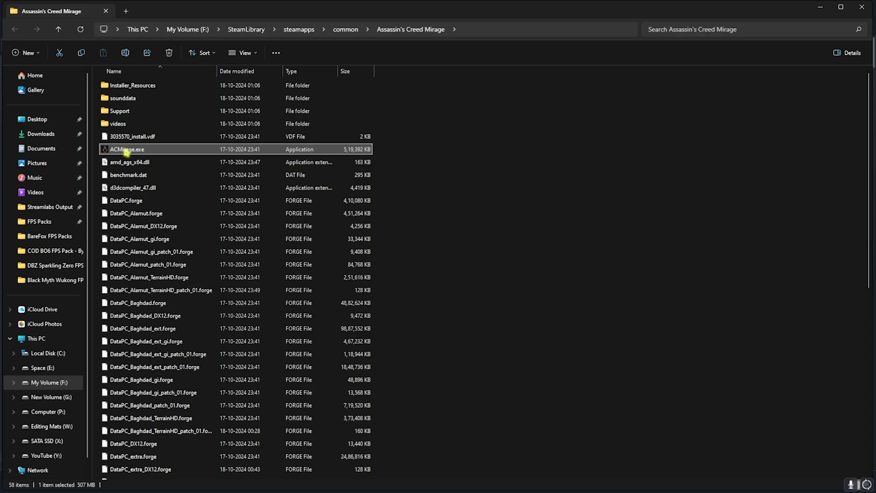
# Step: Disable fullscreen optimizations and override high DPI scaling by Application for ACMirage.exe
pyautogui.rightClick(157, 151)
pyautogui.click(197, 281)
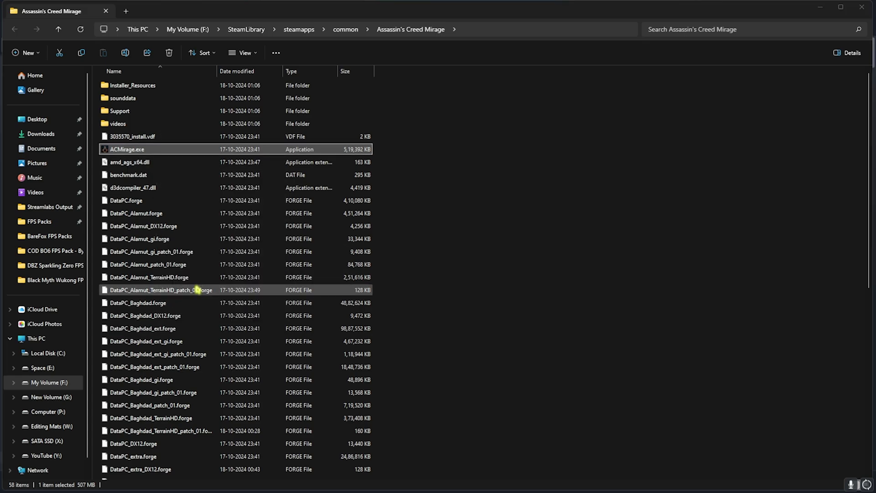
pyautogui.click(242, 181)
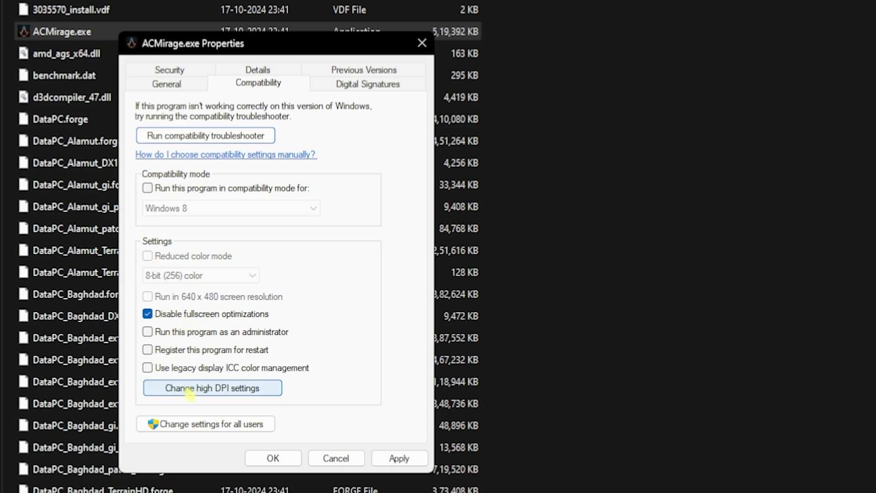
pyautogui.click(189, 388)
pyautogui.click(210, 350)
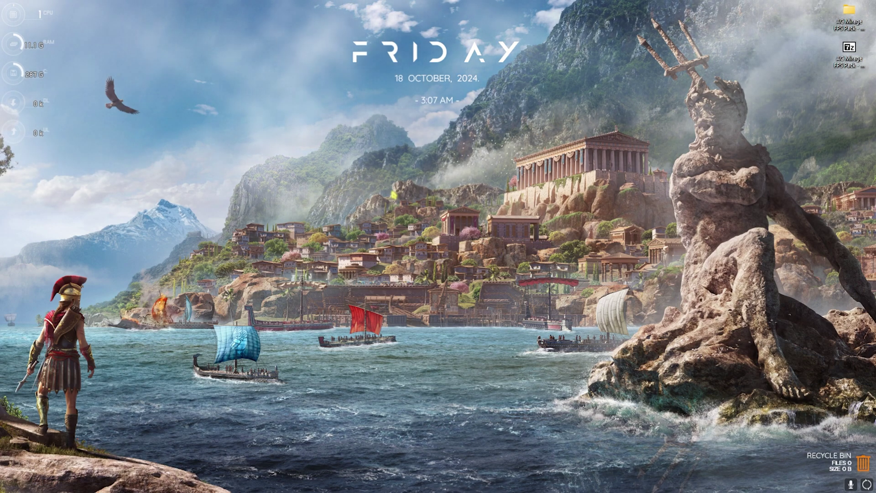
# Step: Open Local Group Policy Editor at Windows Components > App Privacy
pyautogui.press('super+s')
pyautogui.write('loc')
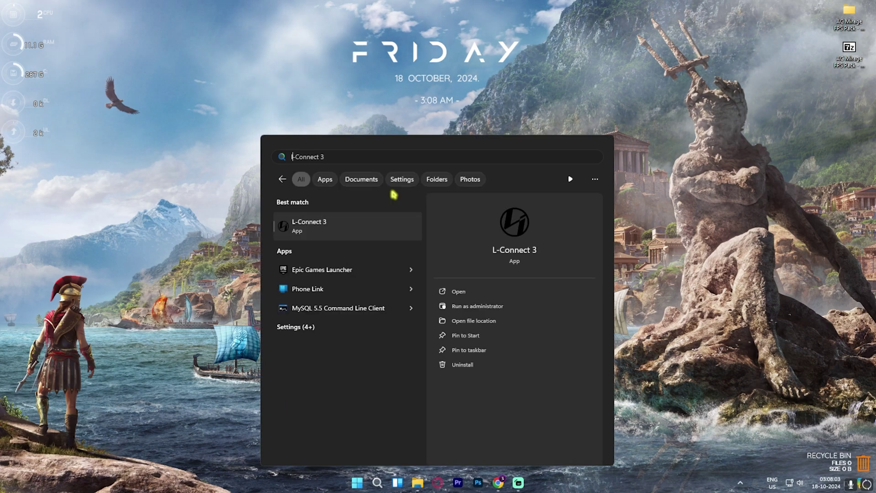
pyautogui.write('al')
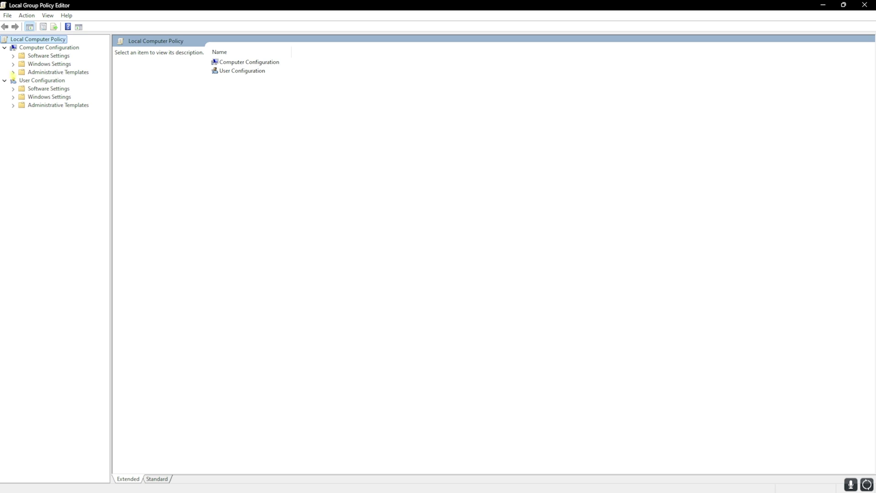
pyautogui.click(13, 73)
pyautogui.click(22, 138)
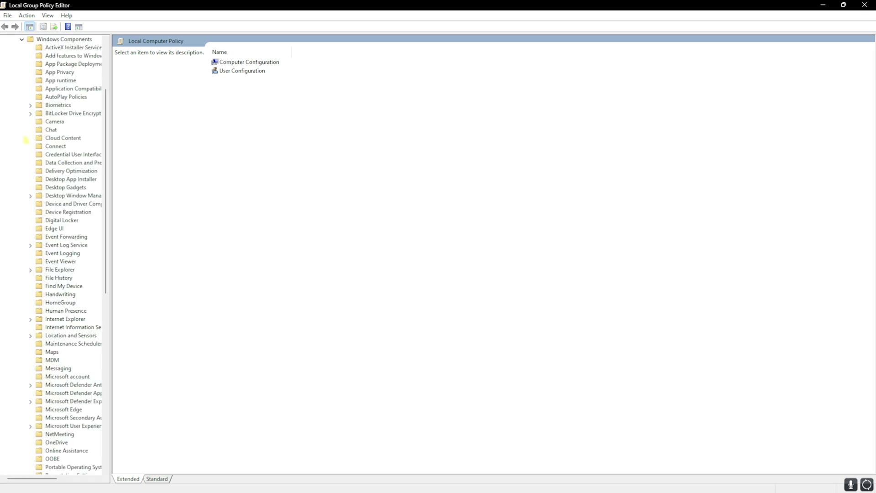
pyautogui.click(62, 73)
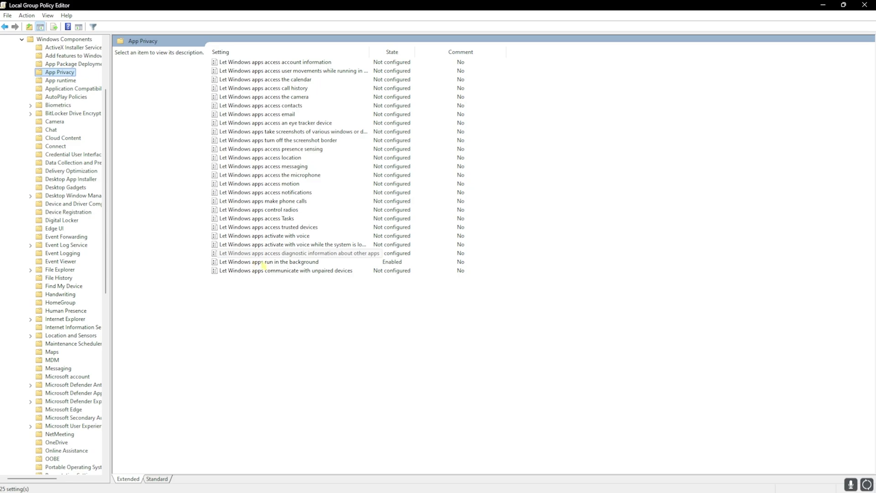
# Step: Enable 'Let Windows apps run in the background' with Force Deny as default for all apps
pyautogui.doubleClick(264, 262)
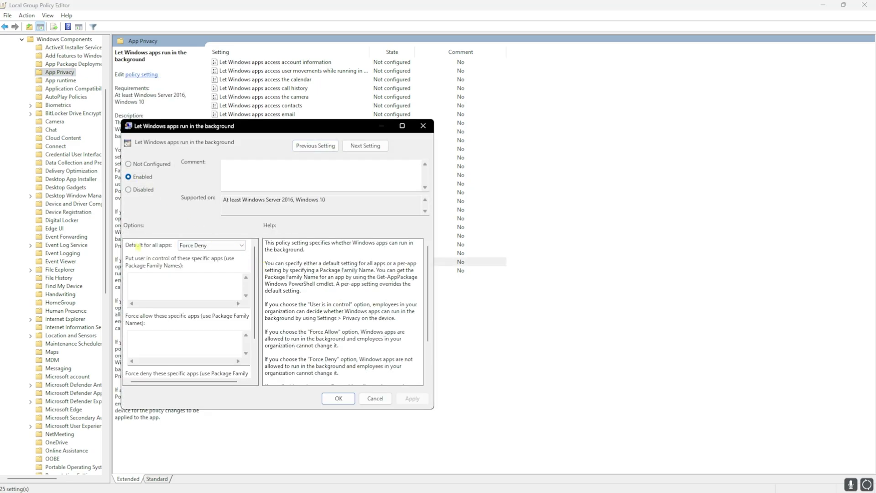
pyautogui.click(210, 245)
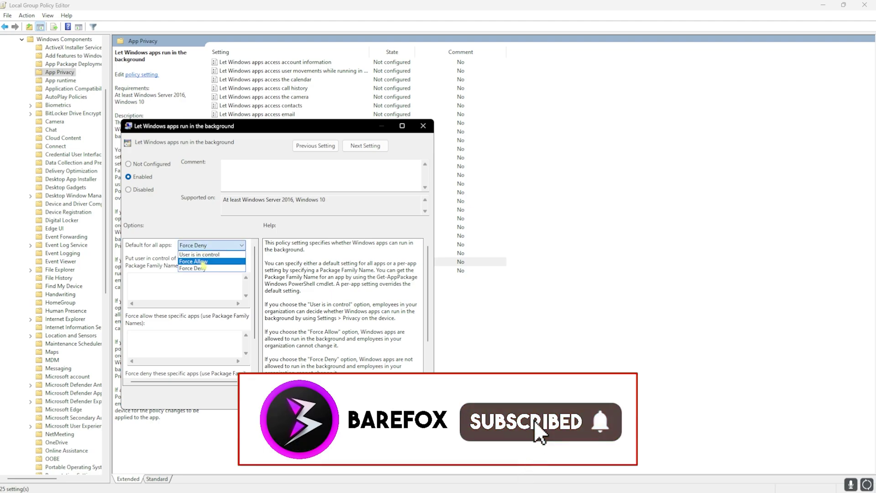
pyautogui.click(250, 283)
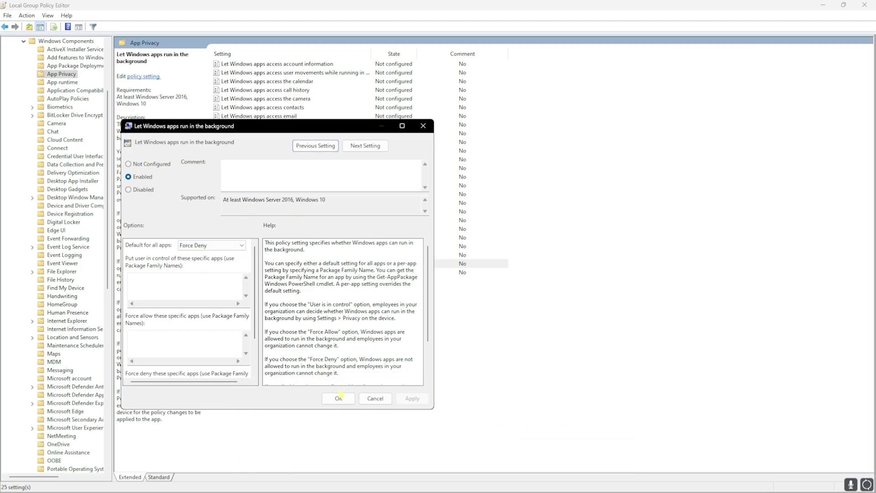
pyautogui.click(338, 398)
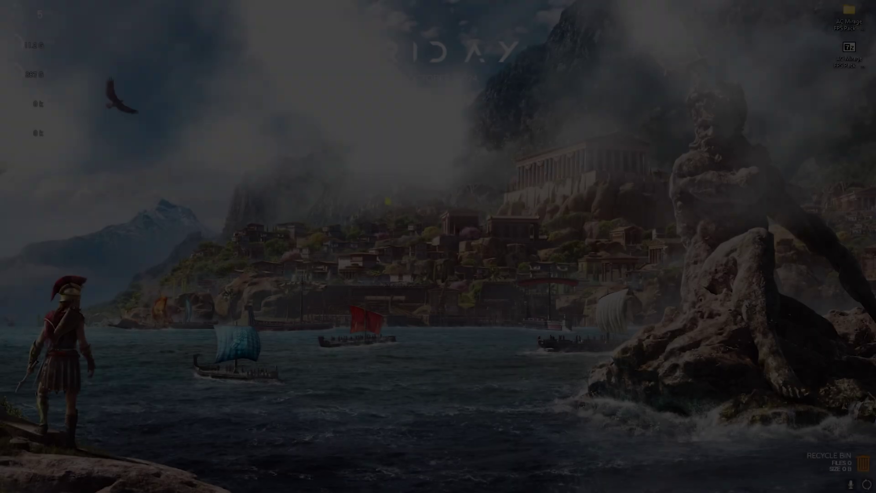
# Step: Create a restore point named 'AC Mira' on Local Disk (C:) and close System Properties
pyautogui.press('super')
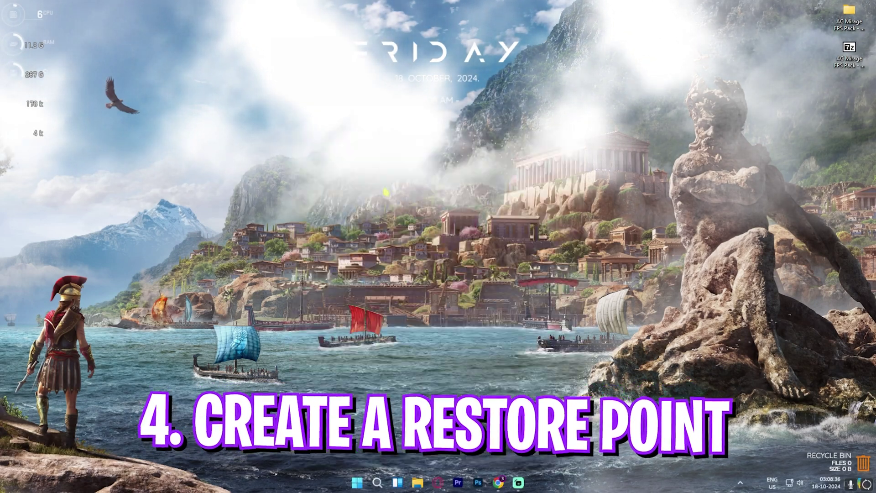
pyautogui.write('create a restore point')
pyautogui.press('Return')
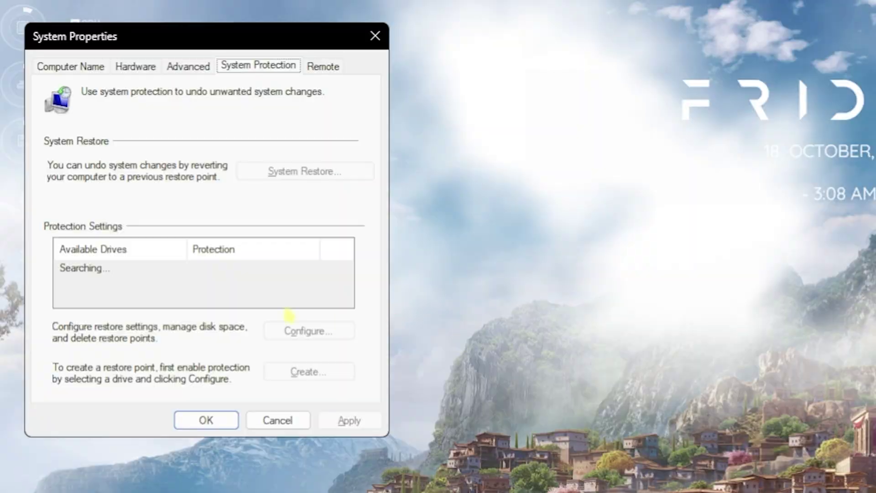
pyautogui.click(153, 297)
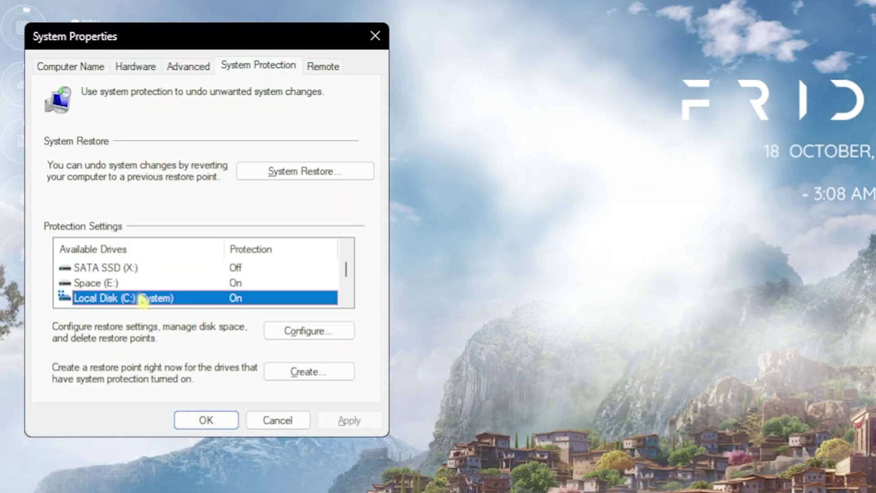
pyautogui.click(290, 371)
pyautogui.write('AC Mira')
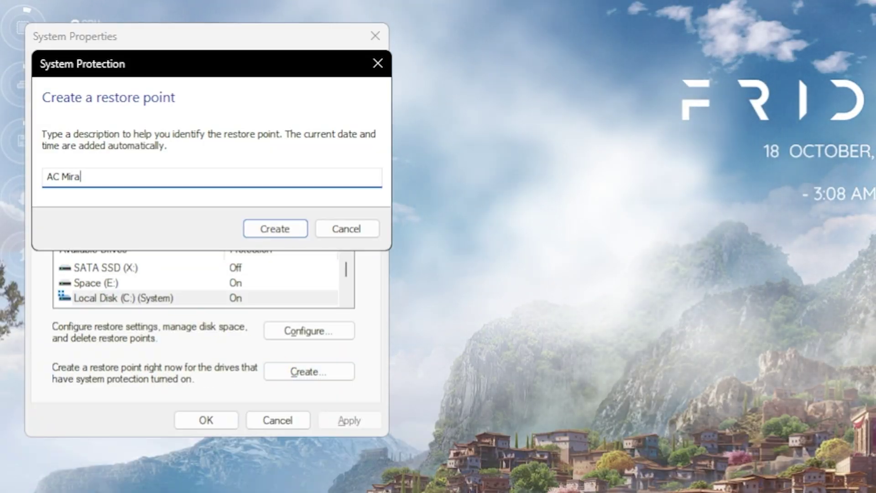
pyautogui.press('Return')
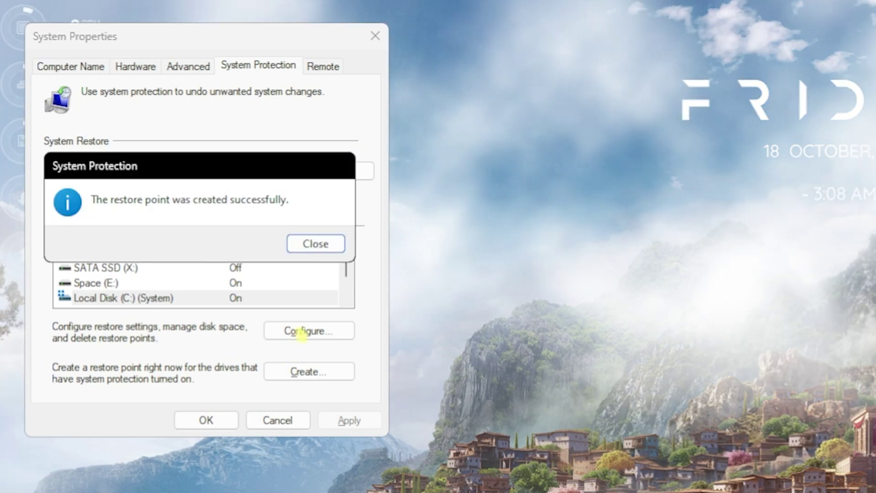
pyautogui.click(323, 245)
pyautogui.click(375, 36)
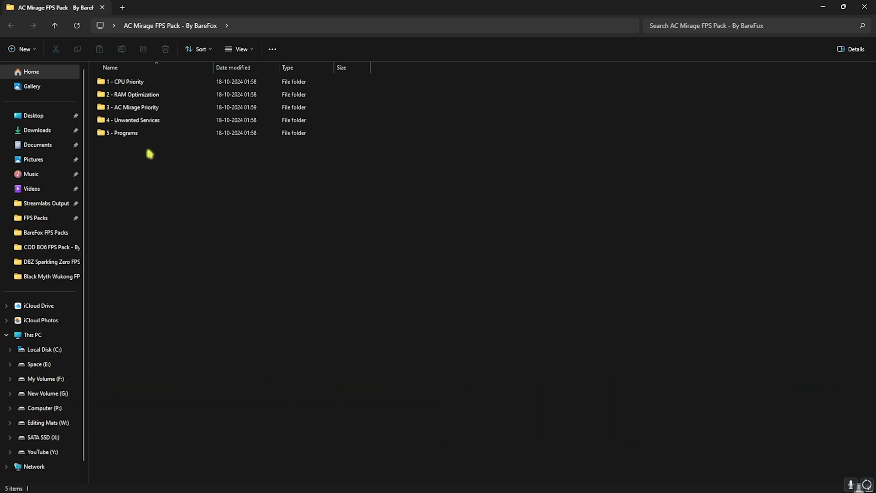
# Step: Look inside the AMD and INTEL subfolders of 1 - CPU Priority, then return to the pack folder
pyautogui.moveTo(149, 154); pyautogui.dragTo(137, 80)
pyautogui.click(132, 87)
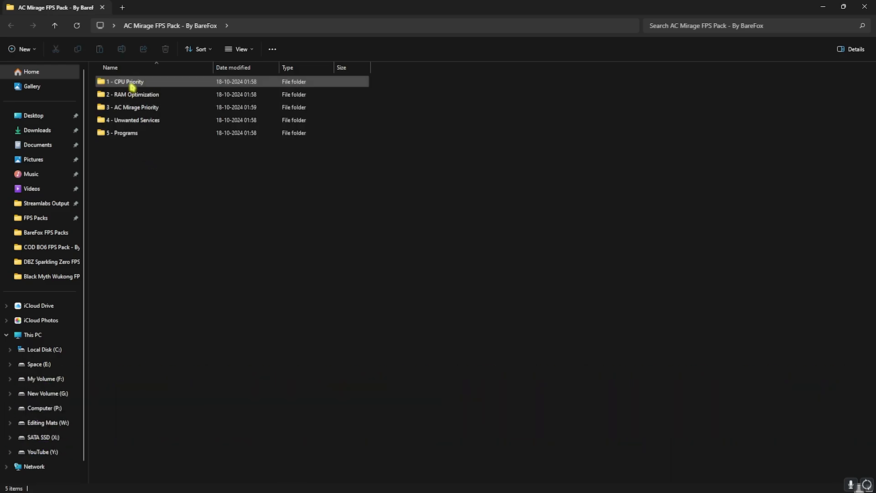
pyautogui.doubleClick(131, 86)
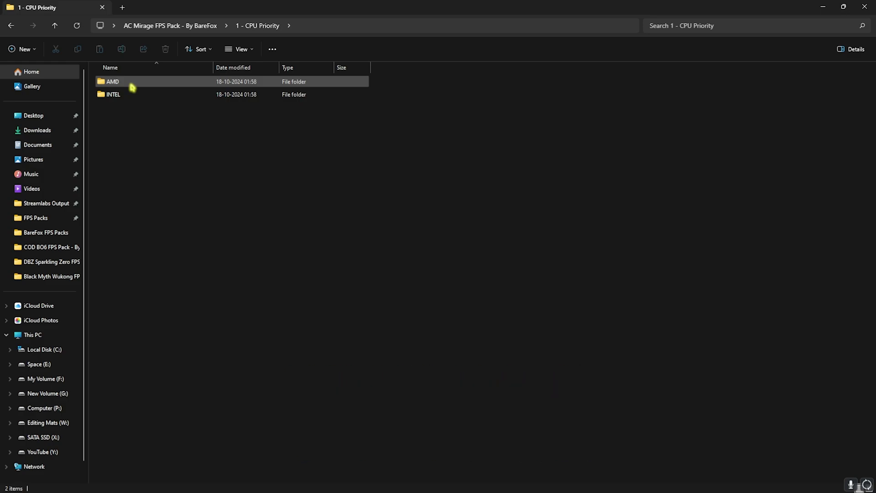
pyautogui.doubleClick(132, 87)
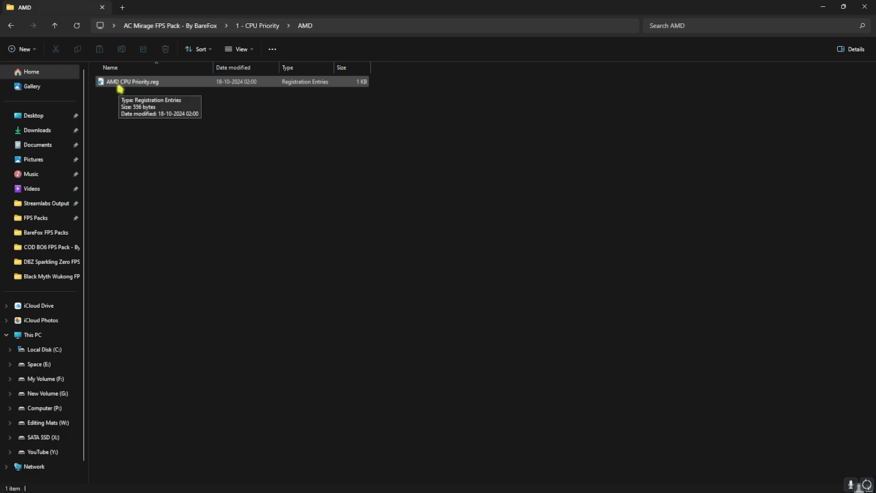
pyautogui.click(248, 25)
pyautogui.doubleClick(128, 89)
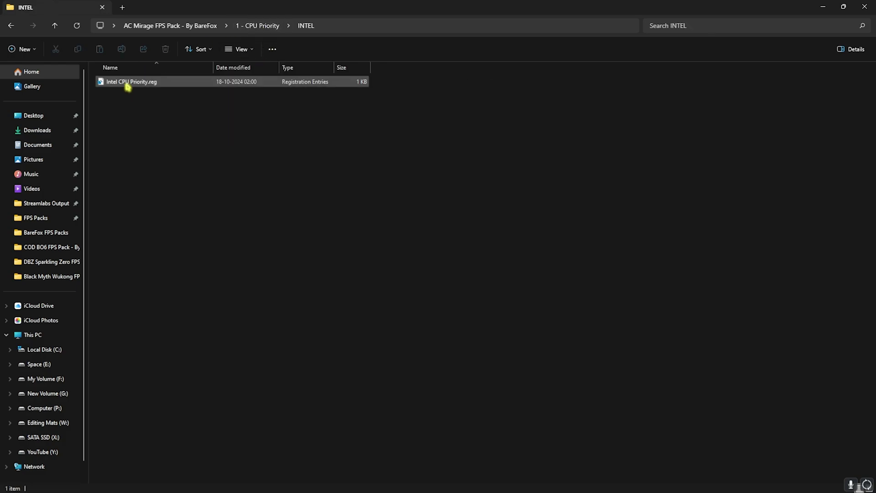
pyautogui.click(200, 27)
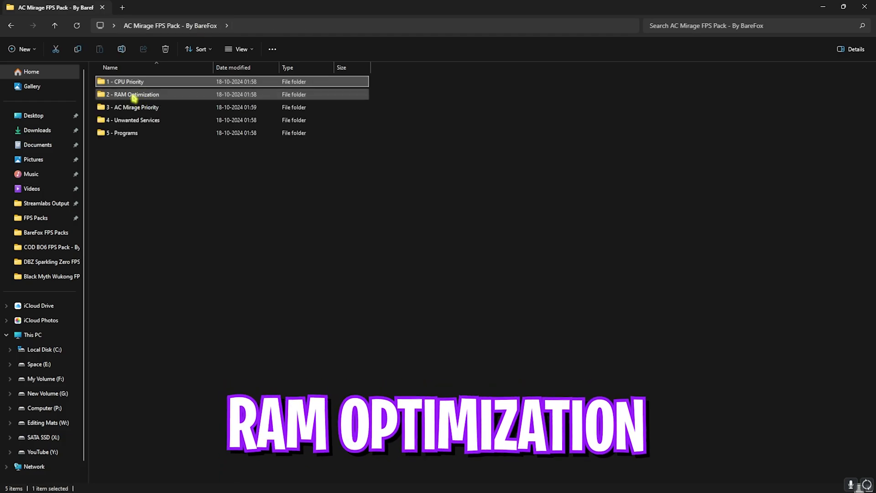
# Step: In 2 - RAM Optimization, select 32GB Ram.reg and Reset to Default.reg, then return to the pack
pyautogui.doubleClick(133, 95)
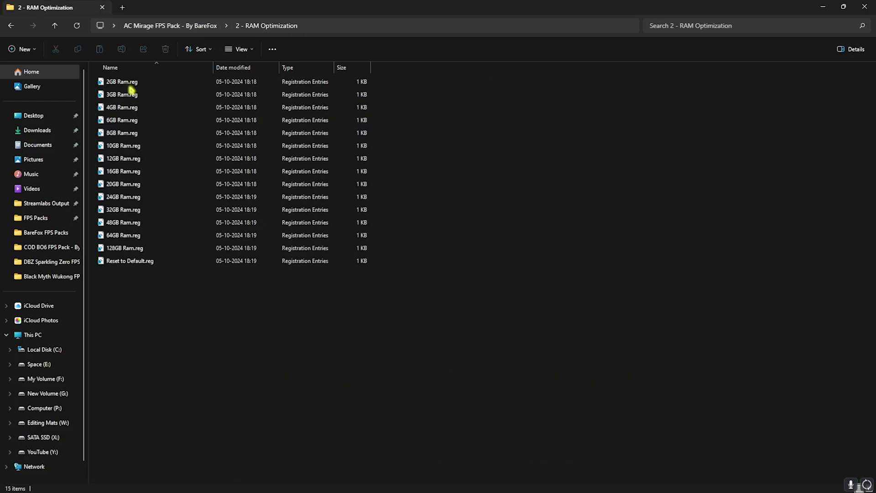
pyautogui.moveTo(391, 222); pyautogui.dragTo(364, 78)
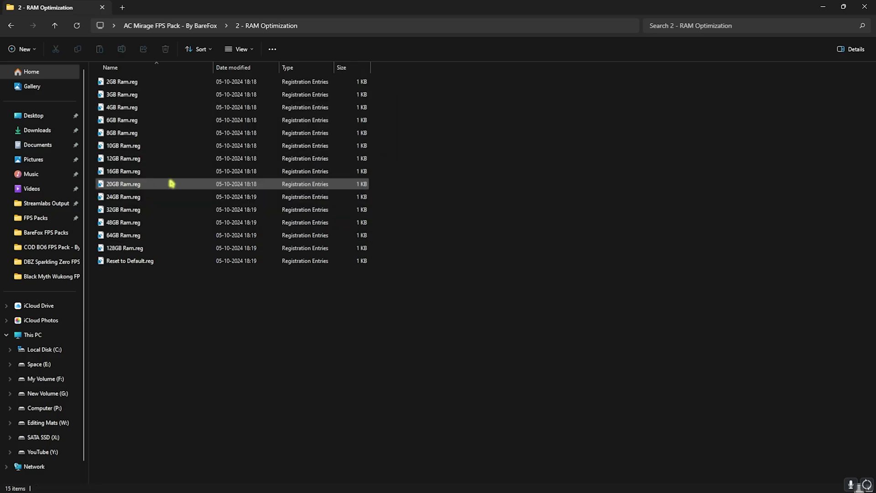
pyautogui.click(120, 209)
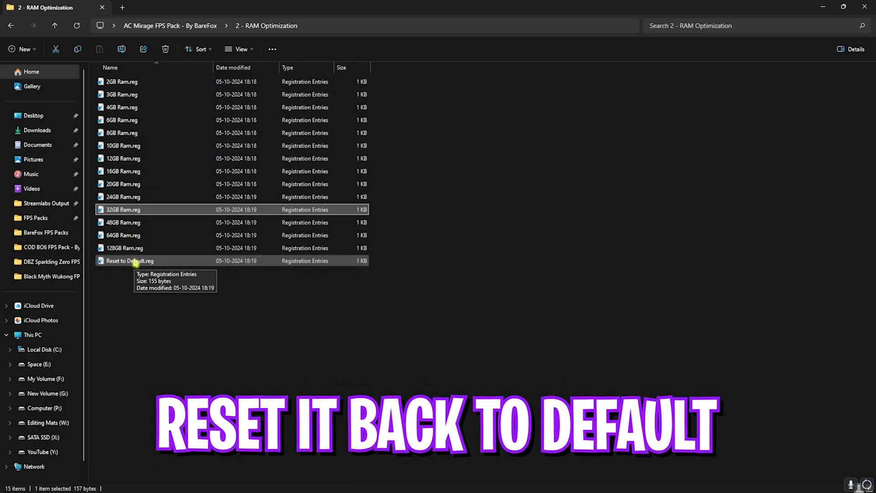
pyautogui.click(107, 262)
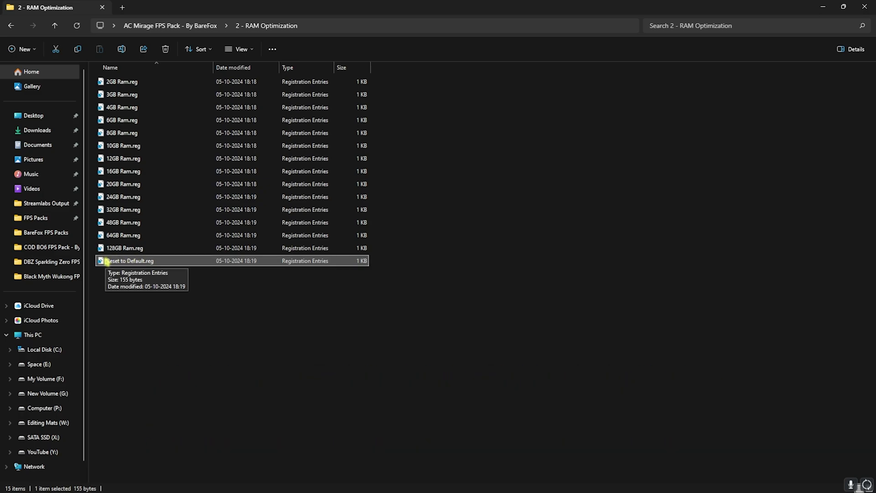
pyautogui.click(196, 25)
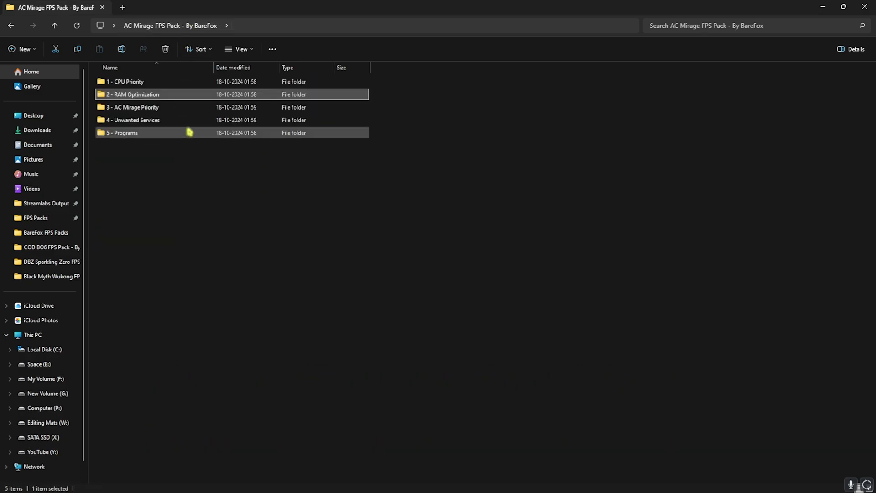
# Step: Open 3 - AC Mirage Priority, select AC Mirage NormalPriority.reg, then go back to the pack folder
pyautogui.doubleClick(136, 107)
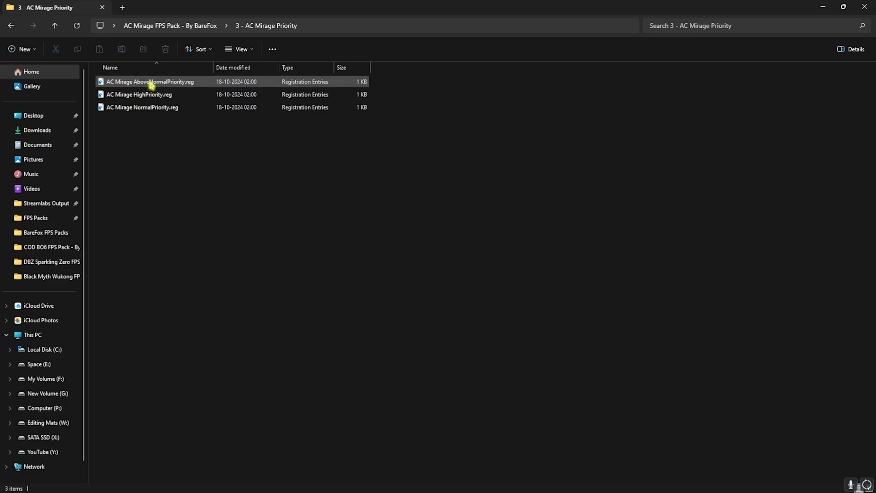
pyautogui.click(137, 109)
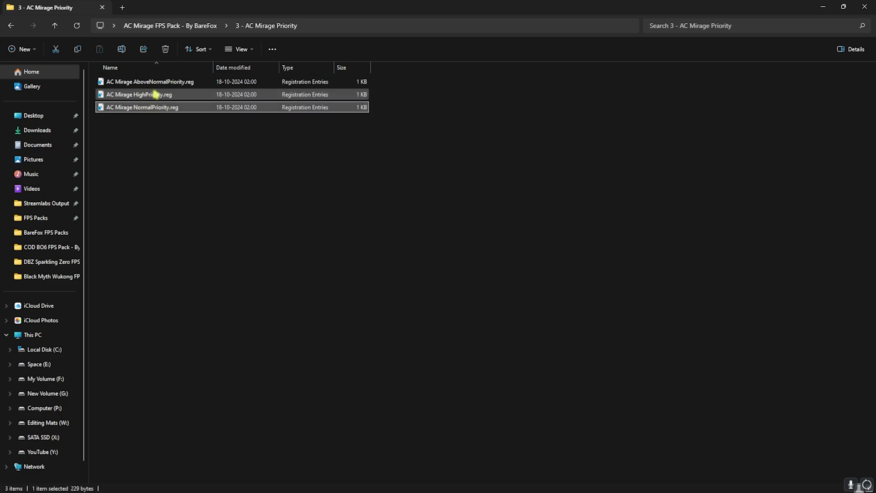
pyautogui.press('BackSpace')
# Step: In 4 - Unwanted Services, select the Disable Bluetooth and Printer Services files, then open Revert Registries
pyautogui.doubleClick(136, 121)
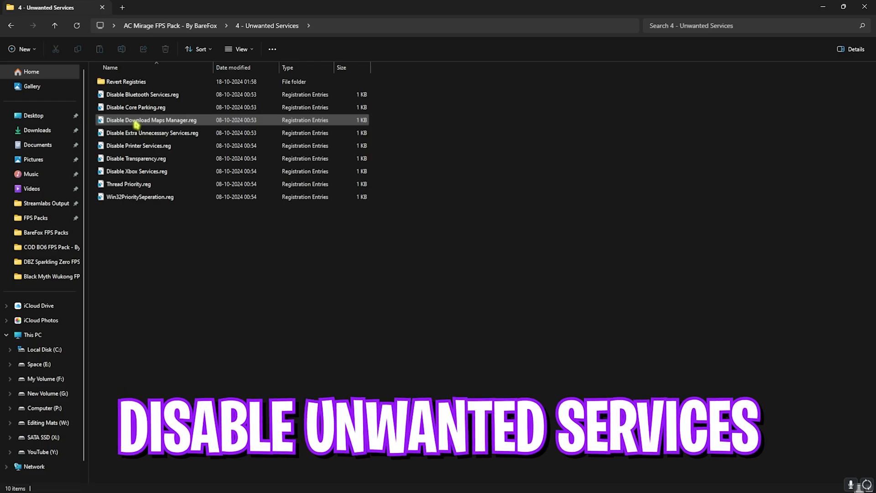
pyautogui.moveTo(201, 238); pyautogui.dragTo(182, 255)
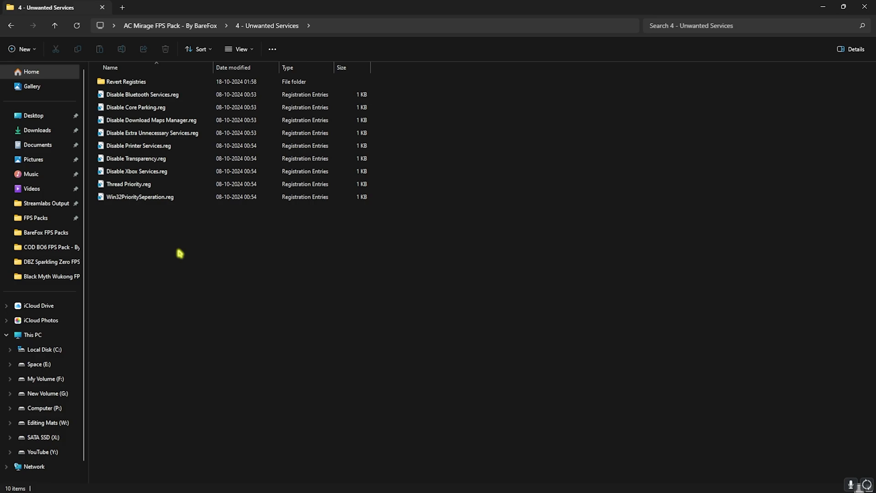
pyautogui.click(167, 97)
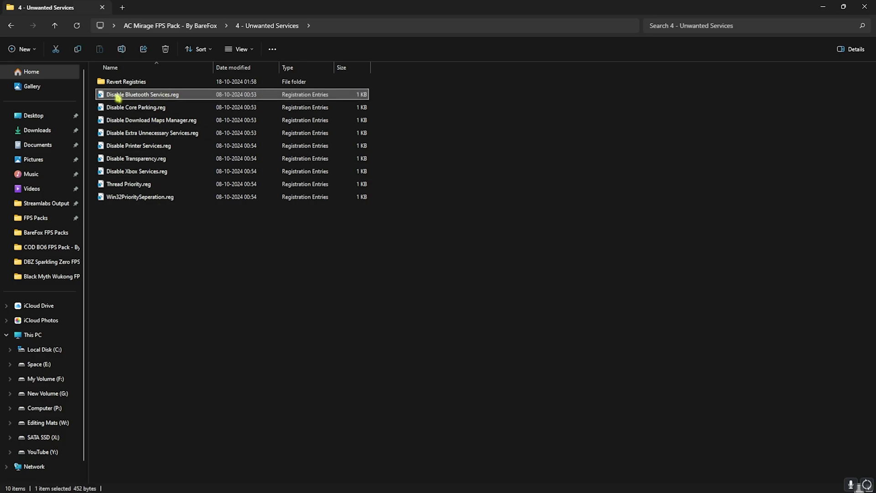
pyautogui.click(150, 146)
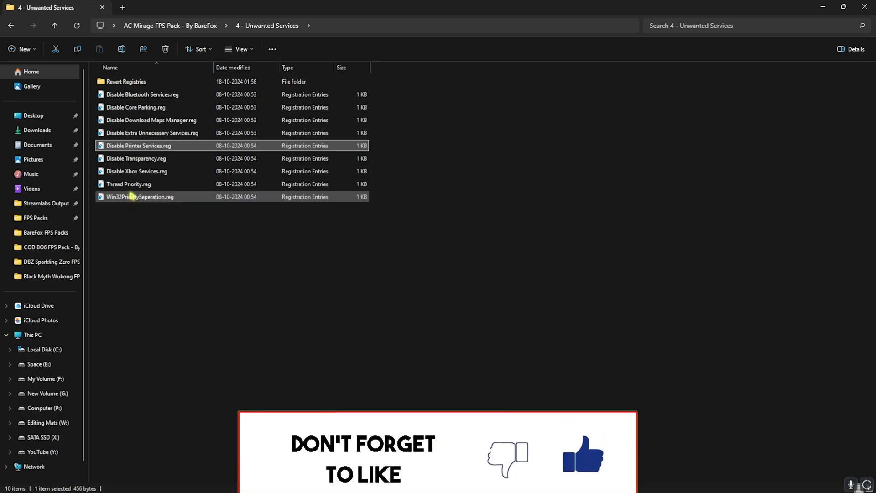
pyautogui.doubleClick(133, 85)
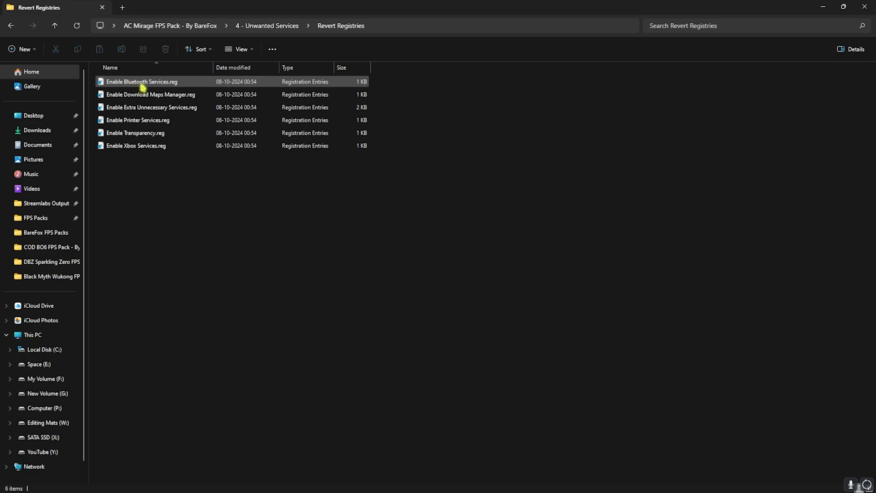
# Step: Run Clean Temporary Files.bat in 5 - Programs as administrator, then select MSI Mode Utility 3.0.exe
pyautogui.click(190, 25)
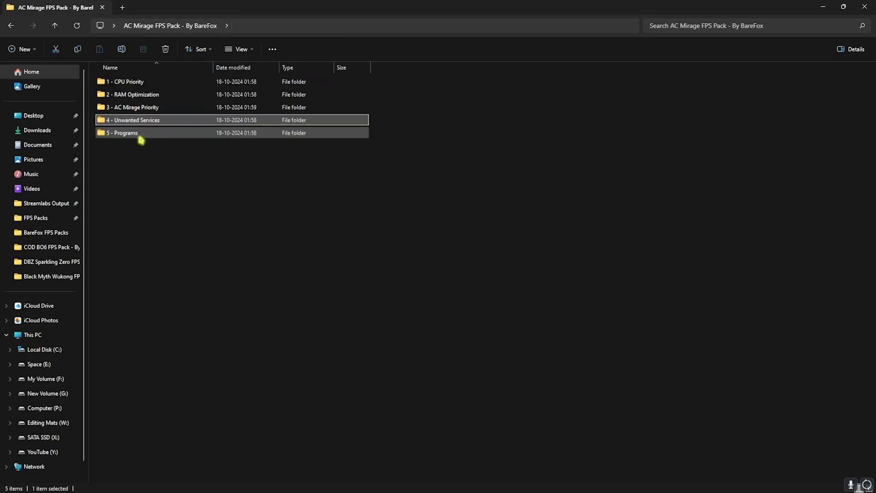
pyautogui.doubleClick(139, 133)
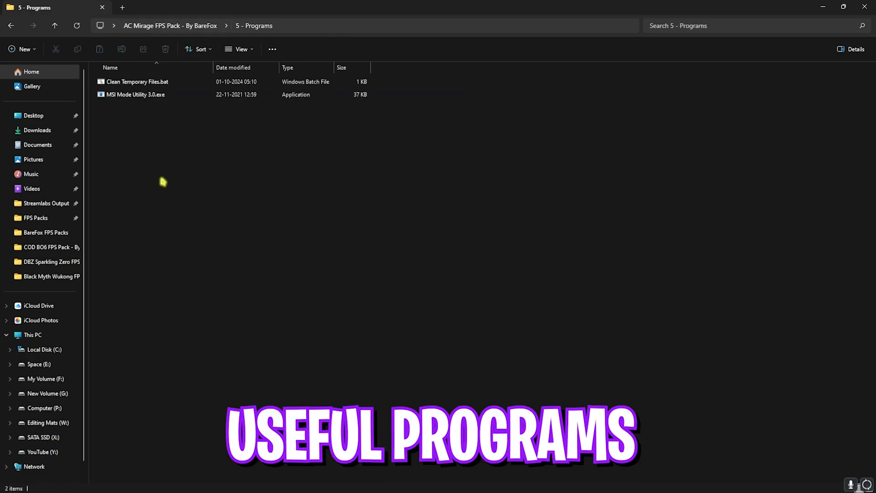
pyautogui.rightClick(162, 84)
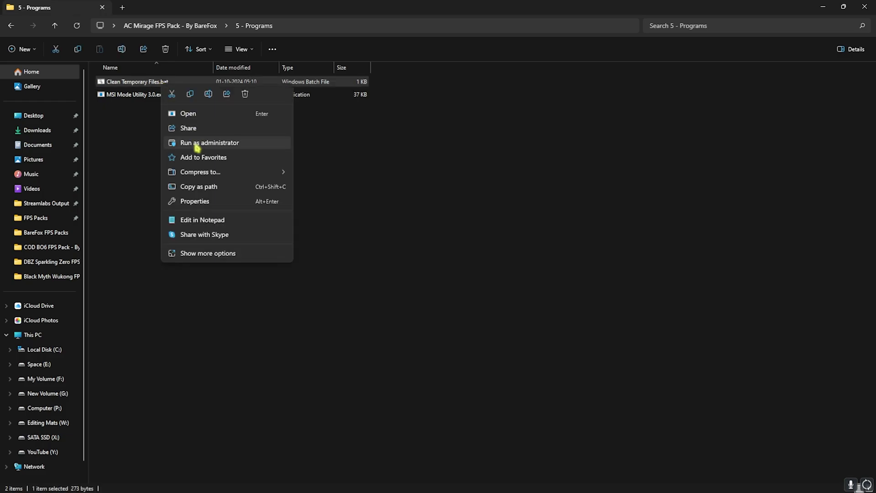
pyautogui.click(197, 143)
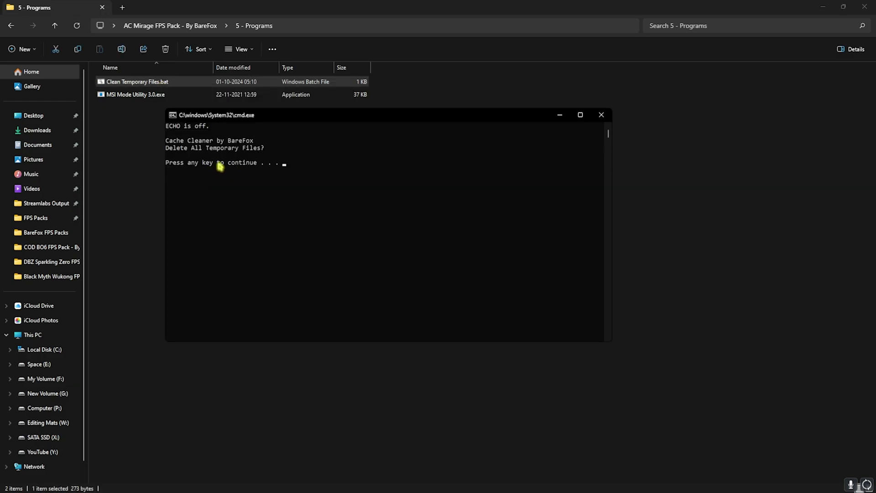
pyautogui.press('Return')
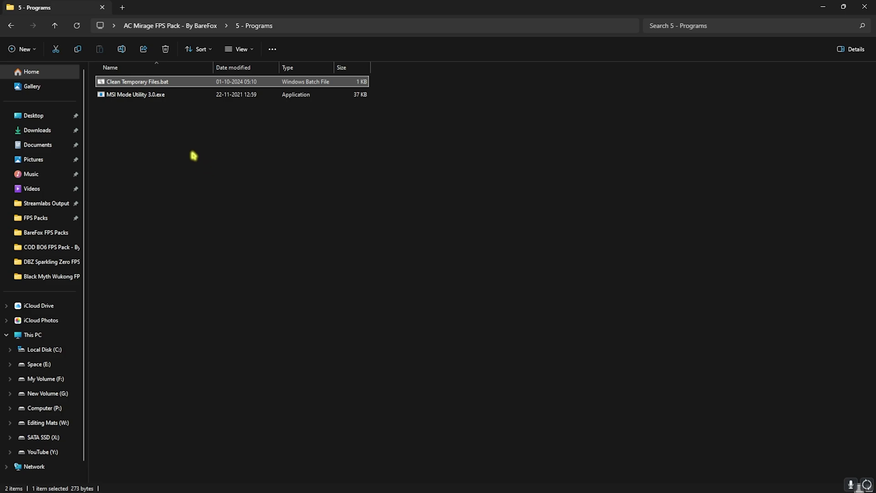
pyautogui.click(137, 95)
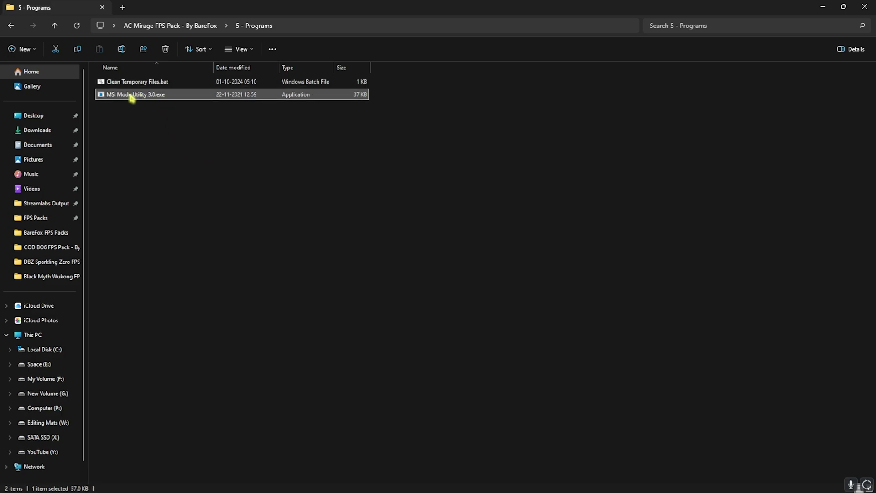
pyautogui.rightClick(131, 97)
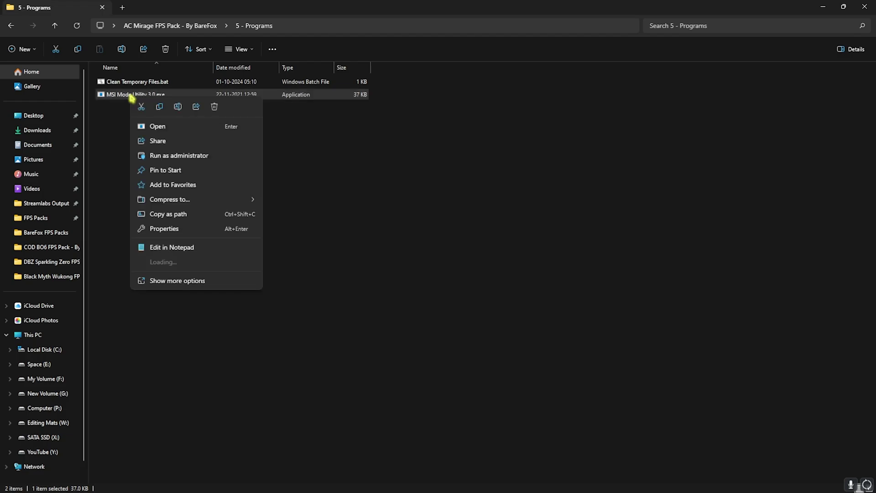
# Step: Run MSI Mode Utility as administrator, enable MSI mode for the RTX 2070 SUPER, and close it
pyautogui.click(169, 155)
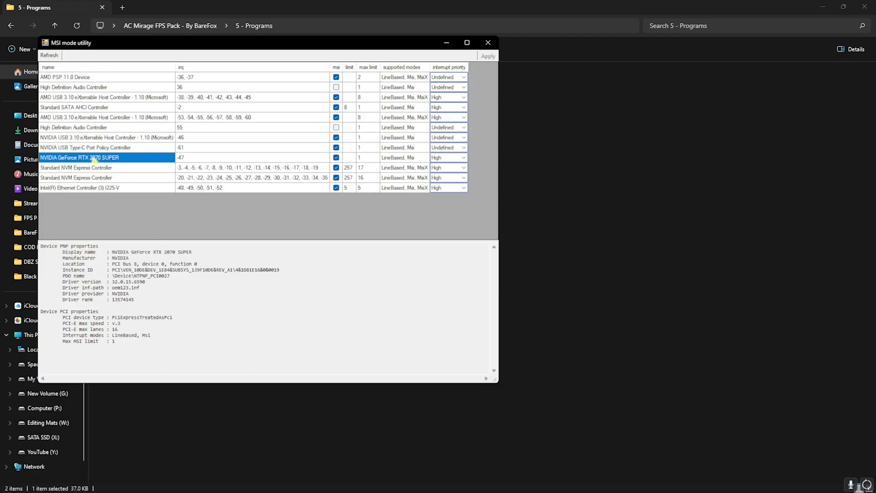
pyautogui.click(336, 157)
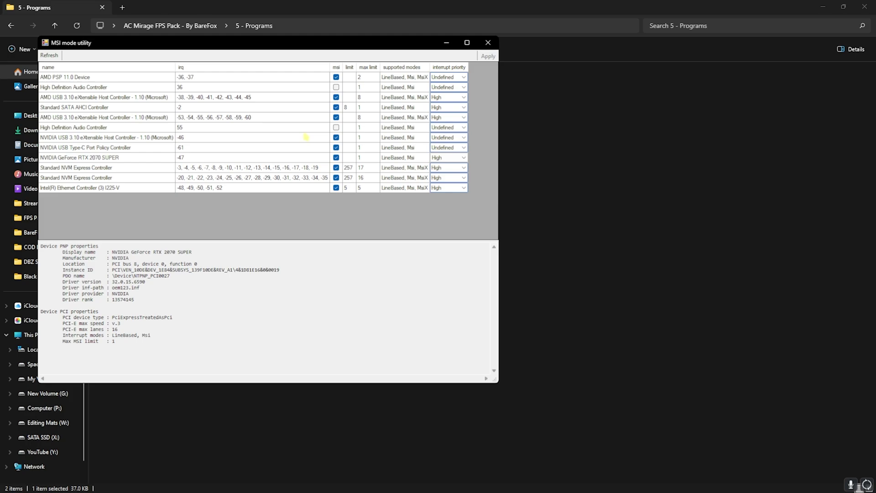
pyautogui.click(487, 42)
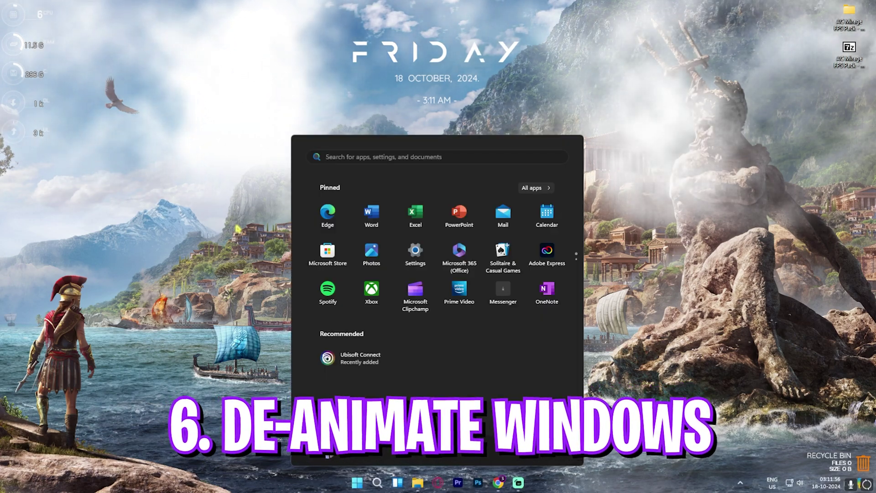
# Step: Find Performance Options by searching 'adjust' and show its Advanced tab with the 11601 MB paging file
pyautogui.write('adjust the appearance and performance of Windows')
pyautogui.press('Return')
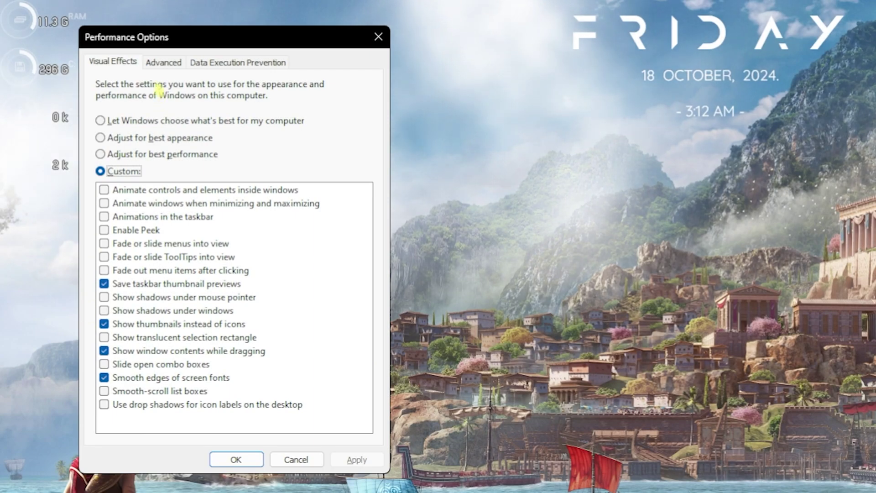
pyautogui.click(160, 62)
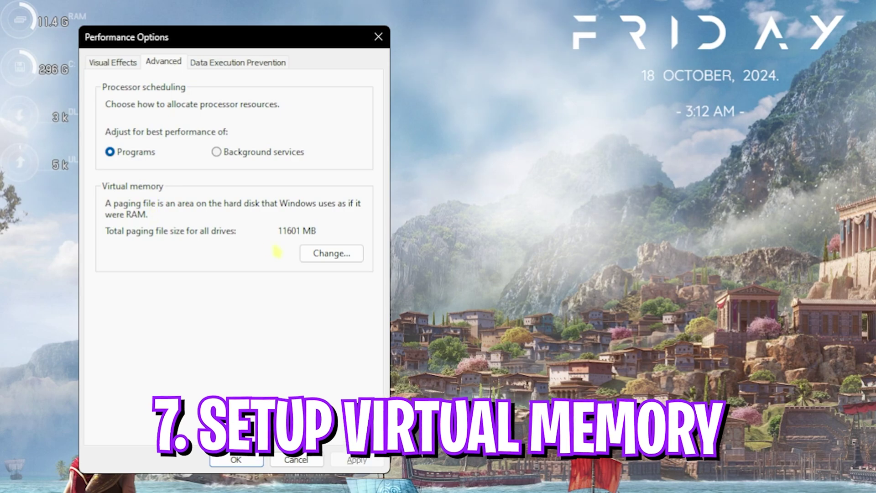
# Step: Open Virtual Memory for drive C: and select the custom 1361 and 16384 MB size fields
pyautogui.click(326, 253)
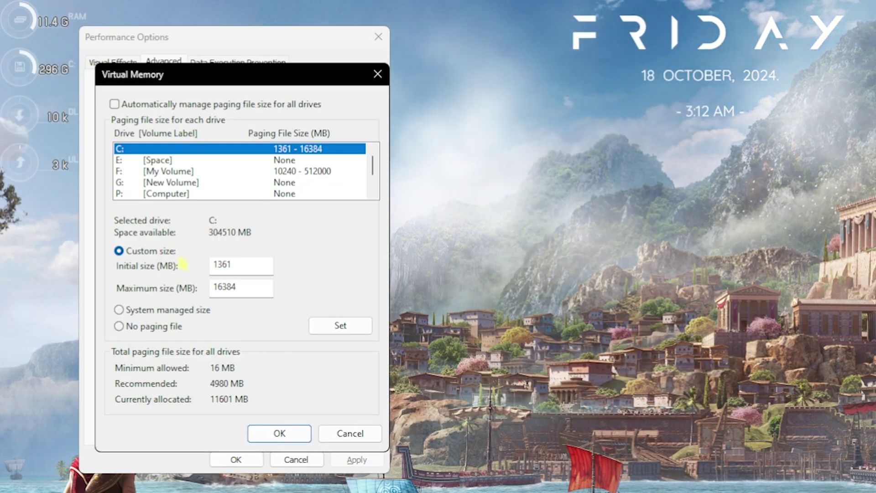
pyautogui.doubleClick(233, 264)
pyautogui.click(244, 287)
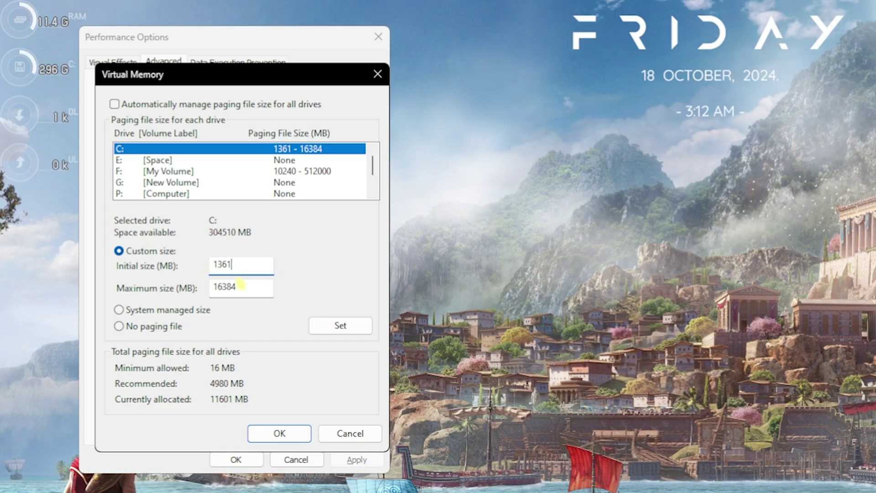
# Step: Launch Calculator and place it beside the Virtual Memory dialog
pyautogui.press('super')
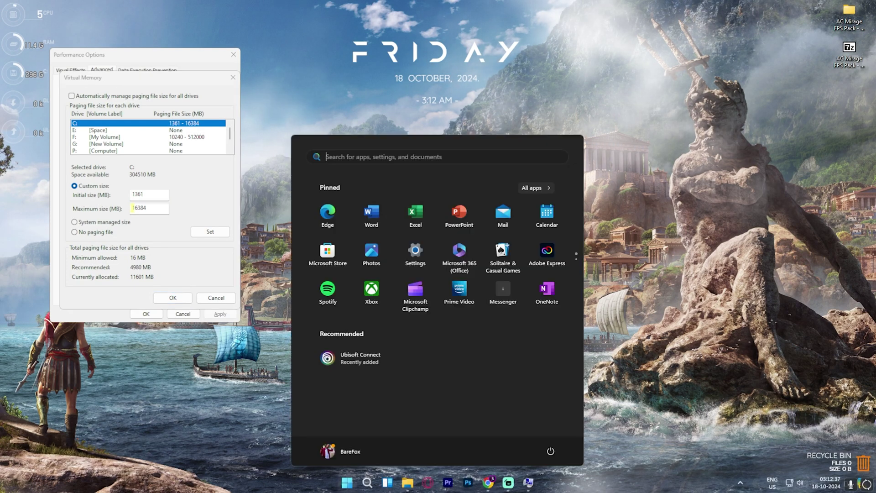
pyautogui.write('calculator')
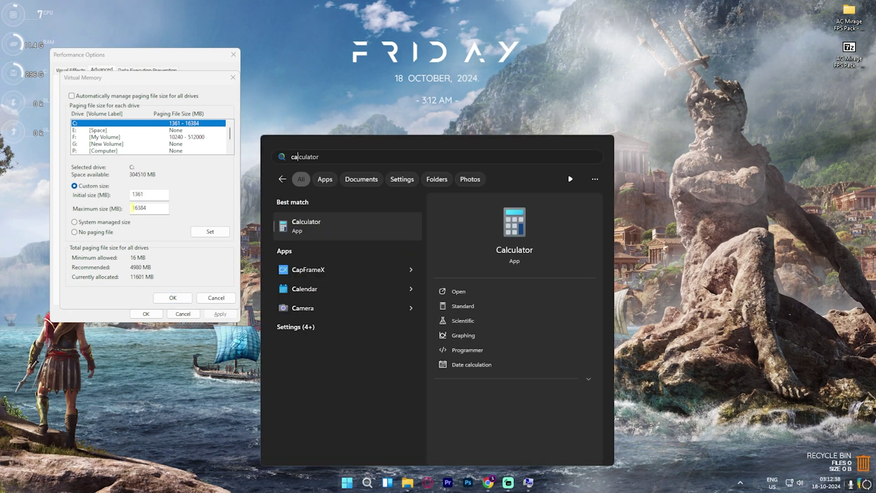
pyautogui.press('Return')
pyautogui.moveTo(301, 78); pyautogui.dragTo(279, 65)
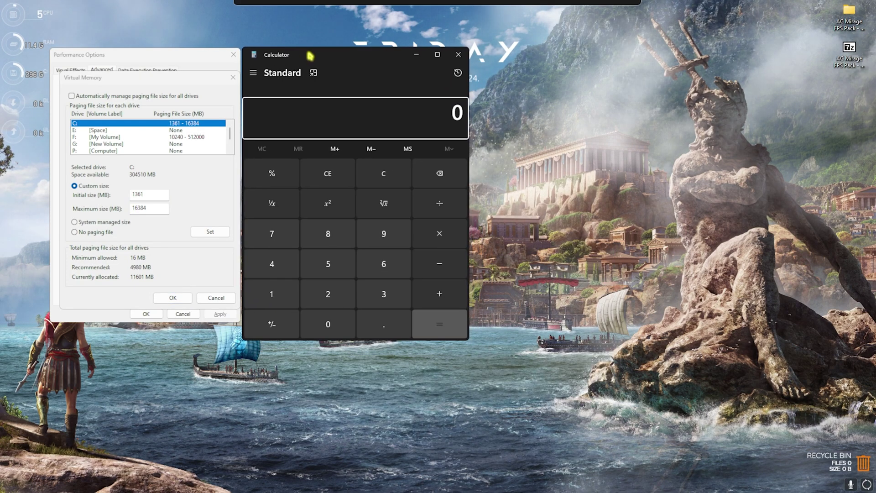
# Step: Compute 32 × 1024 = 32,768, halve it to 16,384, then close Calculator
pyautogui.click(383, 264)
pyautogui.press('BackSpace')
pyautogui.write('32*1024')
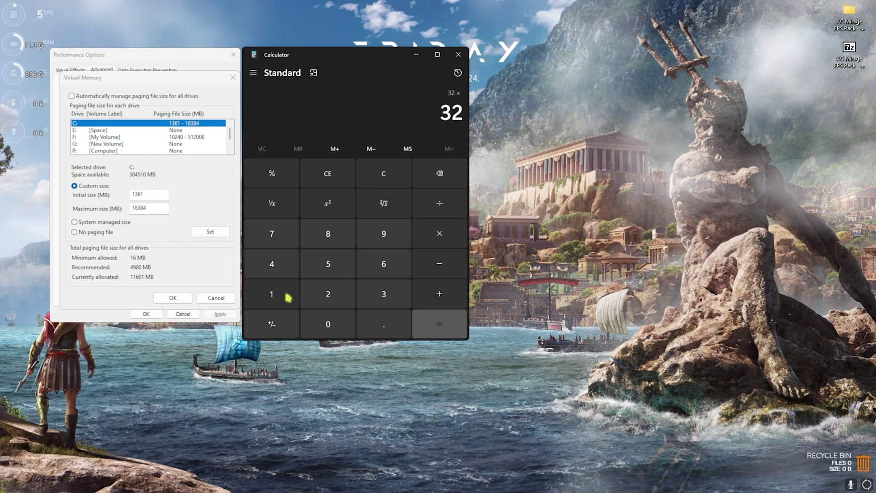
pyautogui.click(436, 326)
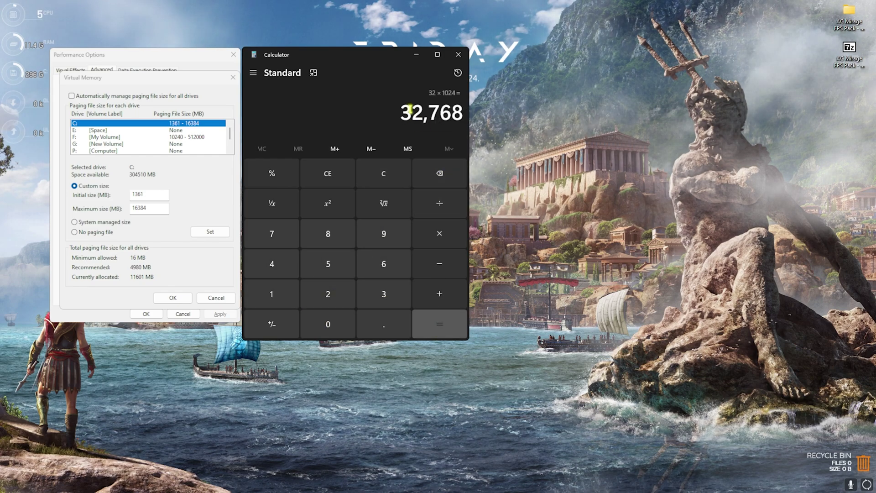
pyautogui.click(445, 201)
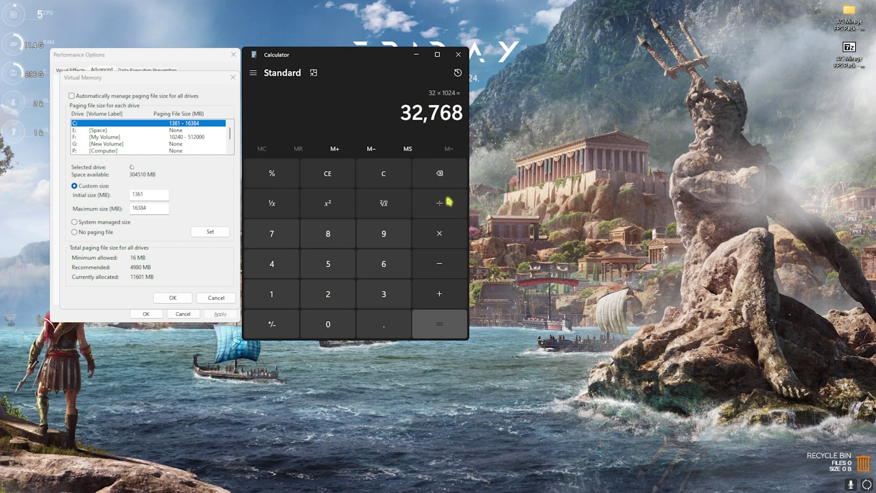
pyautogui.click(347, 292)
pyautogui.press('Return')
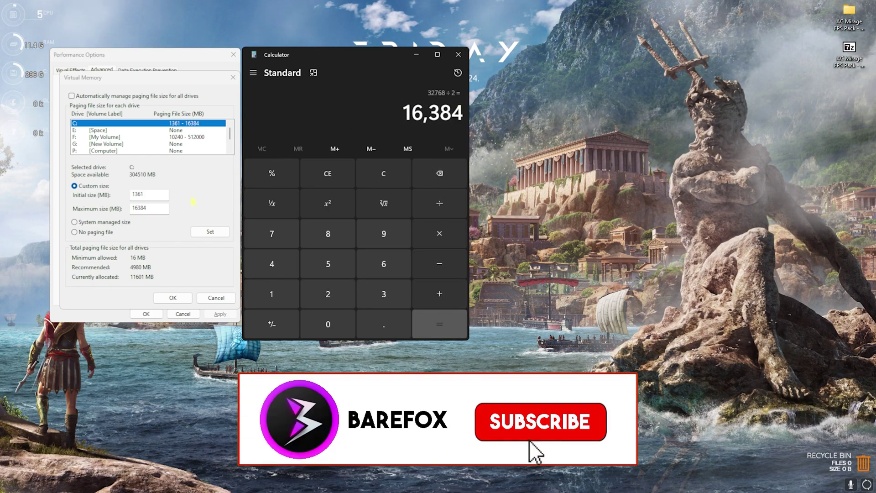
pyautogui.click(458, 54)
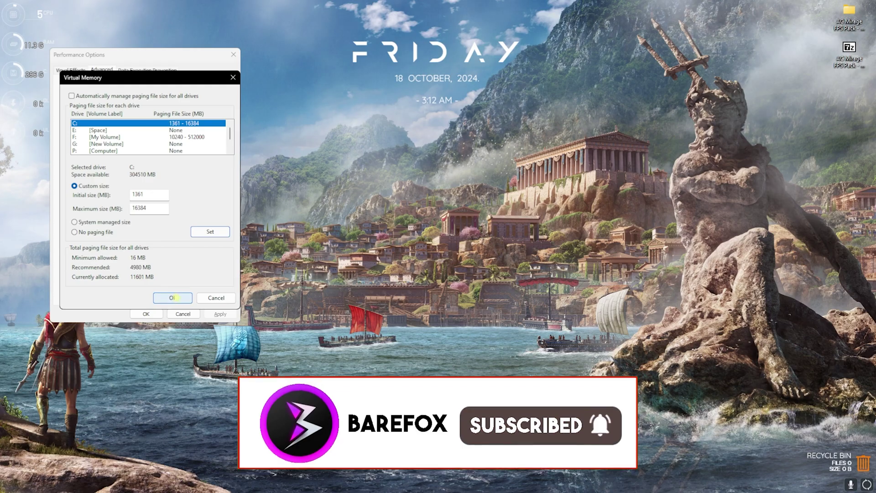
# Step: Confirm the Virtual Memory dialog and then Performance Options with OK
pyautogui.click(173, 297)
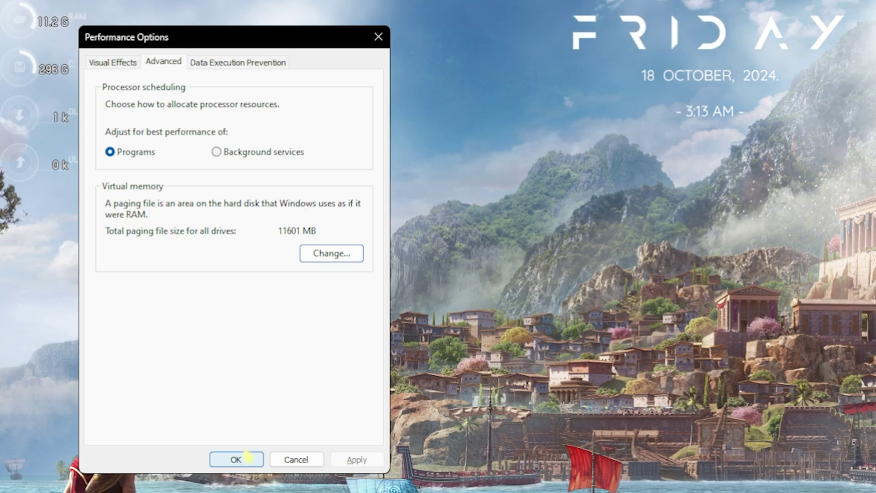
pyautogui.click(236, 460)
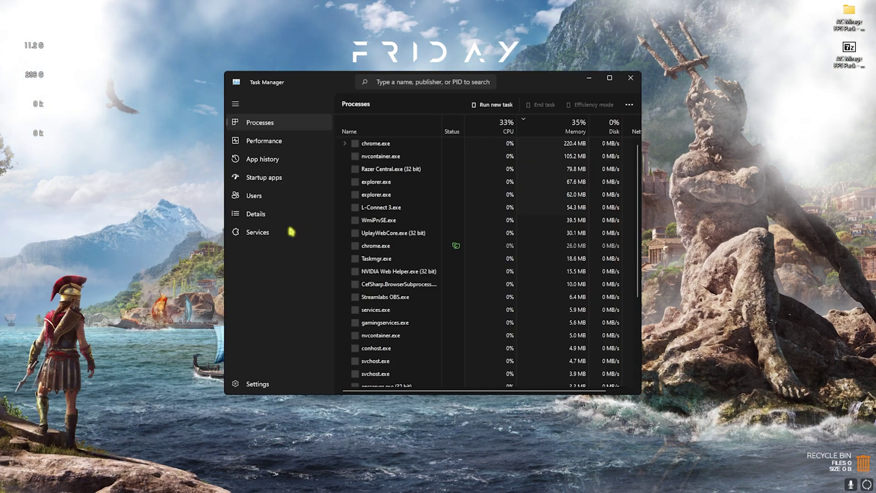
# Step: Show the Startup apps list in a maximized Task Manager and scroll through it
pyautogui.click(272, 180)
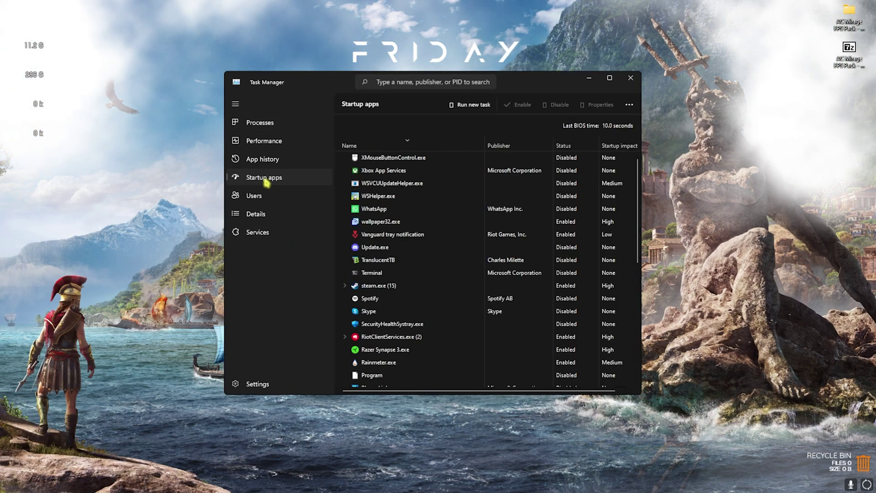
pyautogui.scroll(-1, 417, 164)
pyautogui.scroll(-6, 424, 261)
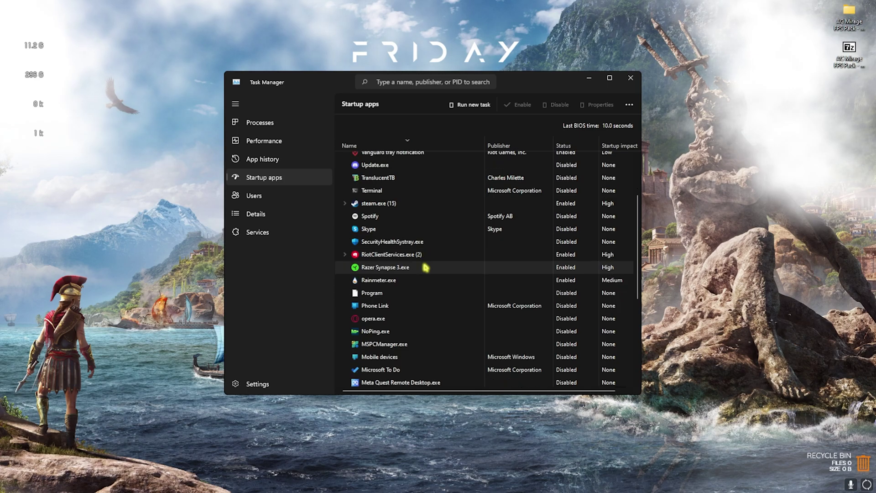
pyautogui.scroll(2, 428, 266)
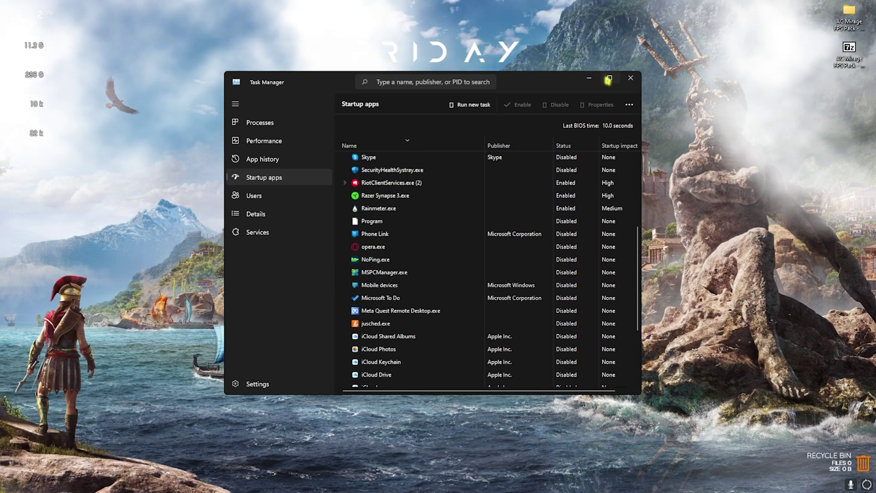
pyautogui.press('super+Up')
pyautogui.scroll(4, 233, 163)
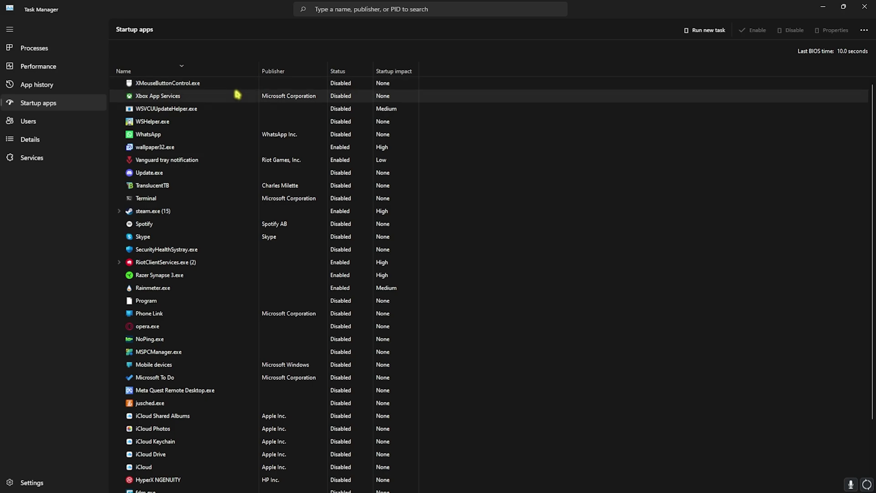
# Step: Check wallpaper32.exe's startup options, leaving it Enabled, and close Task Manager
pyautogui.rightClick(225, 147)
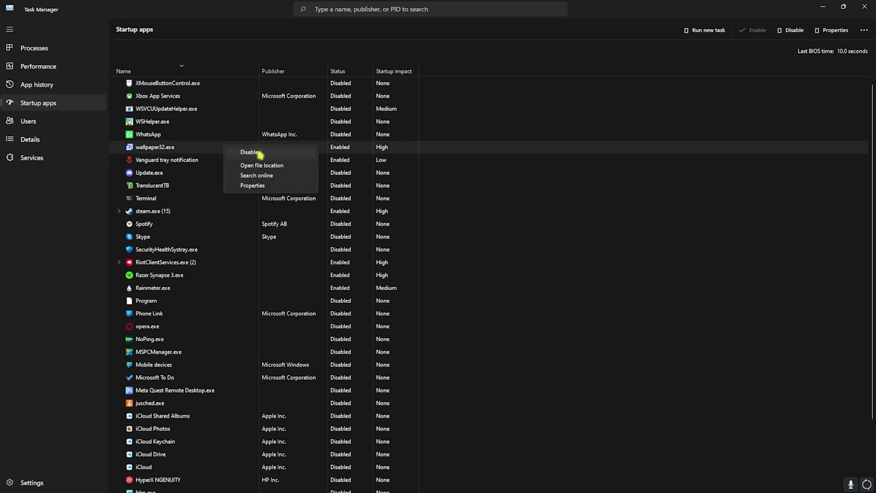
pyautogui.click(579, 151)
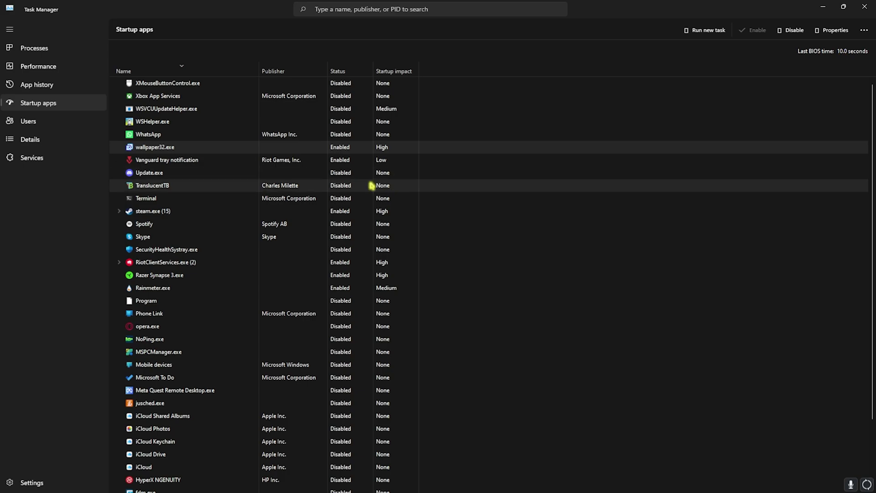
pyautogui.click(864, 7)
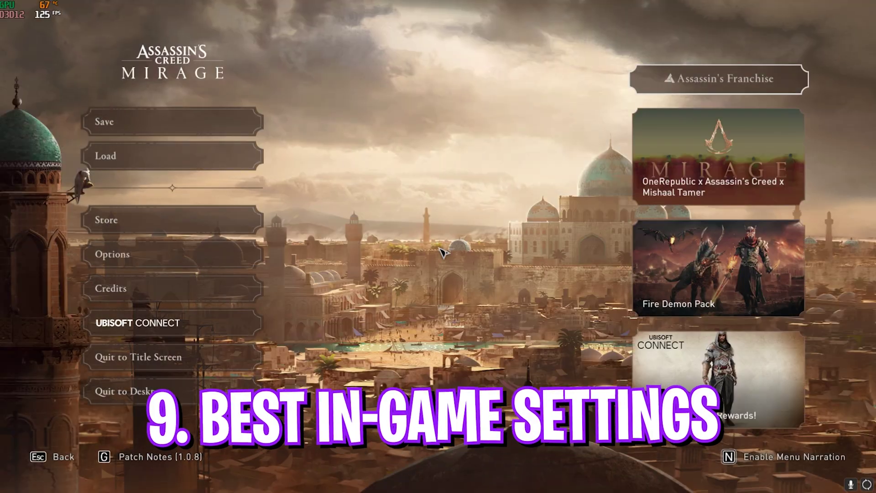
# Step: Open the game's Graphics options and keep Clutter Density at Low
pyautogui.click(151, 253)
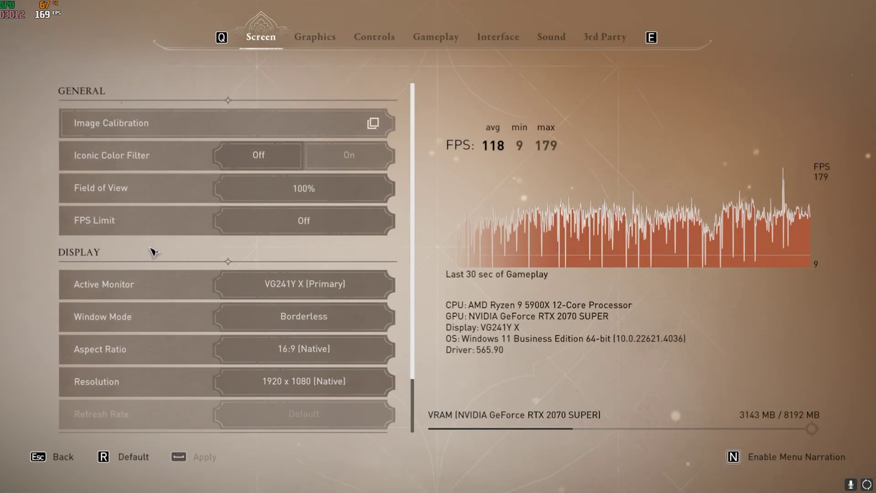
pyautogui.click(320, 39)
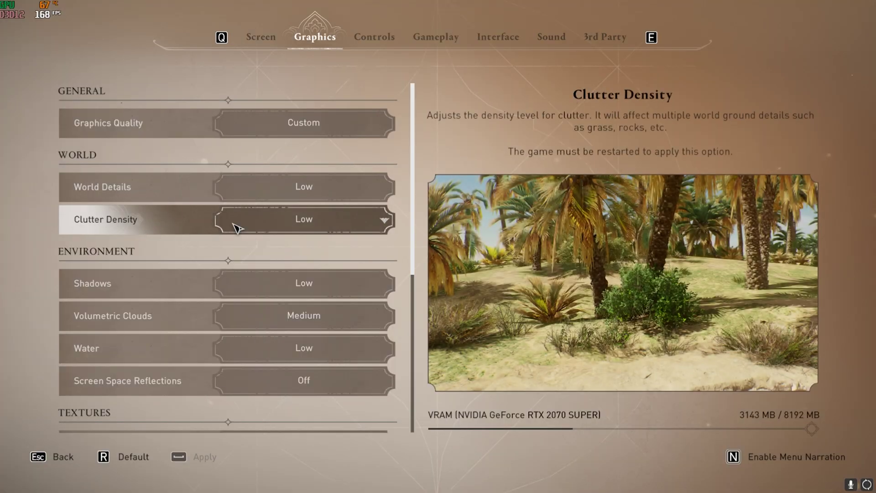
pyautogui.click(237, 228)
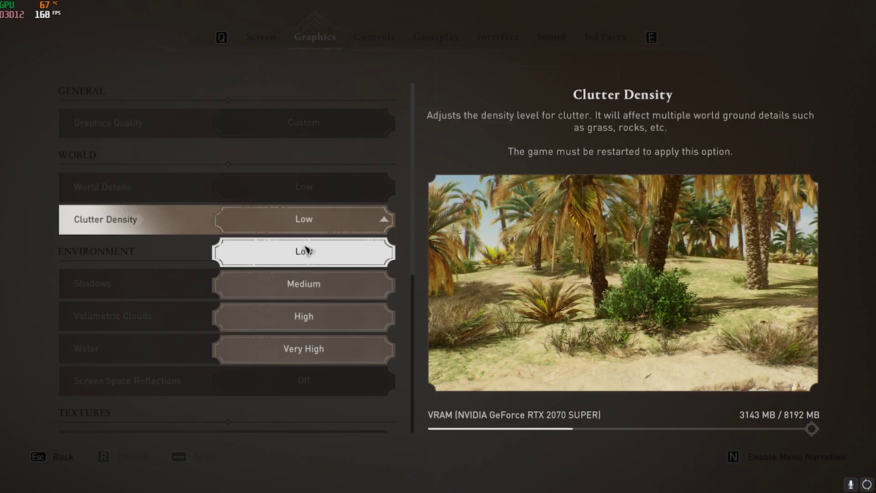
pyautogui.click(303, 251)
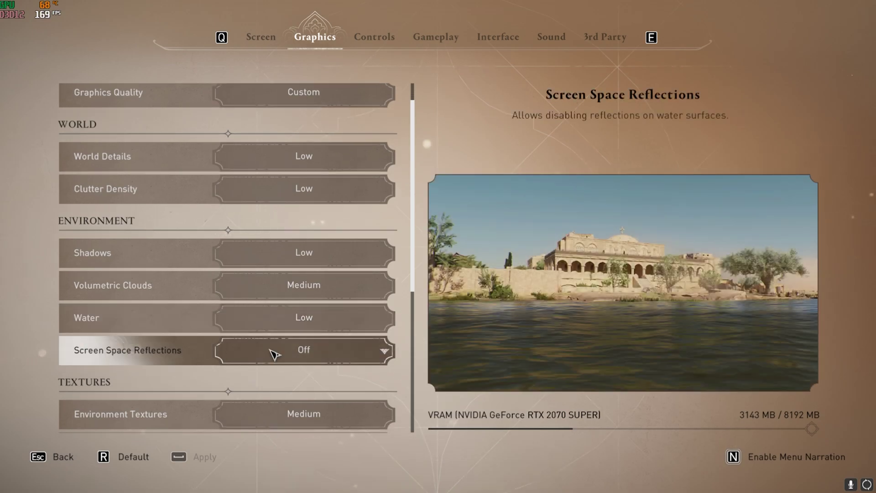
# Step: Set Upsample Type to NVIDIA DLSS and Upsample Quality to Performance, then leave the options
pyautogui.scroll(-2, 274, 365)
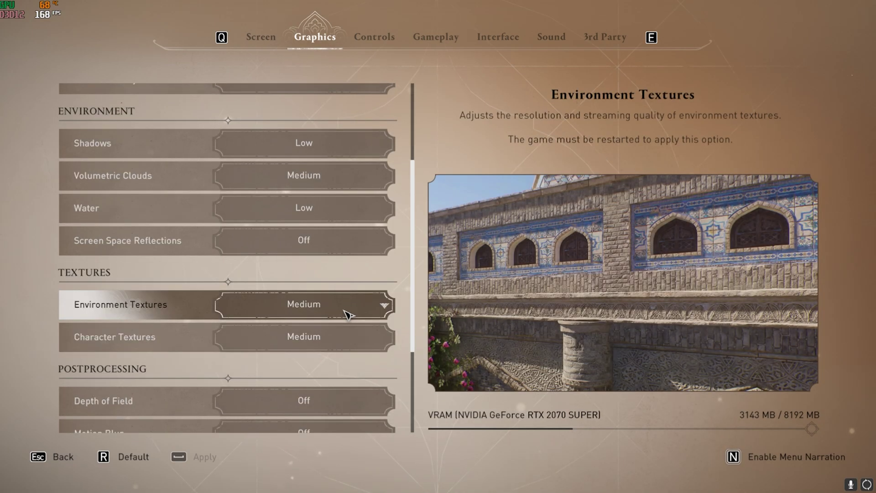
pyautogui.scroll(-3, 348, 336)
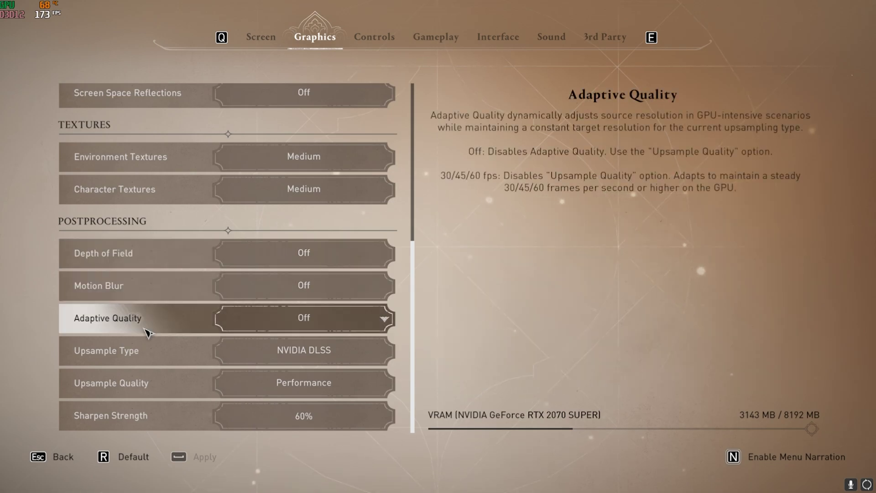
pyautogui.click(307, 355)
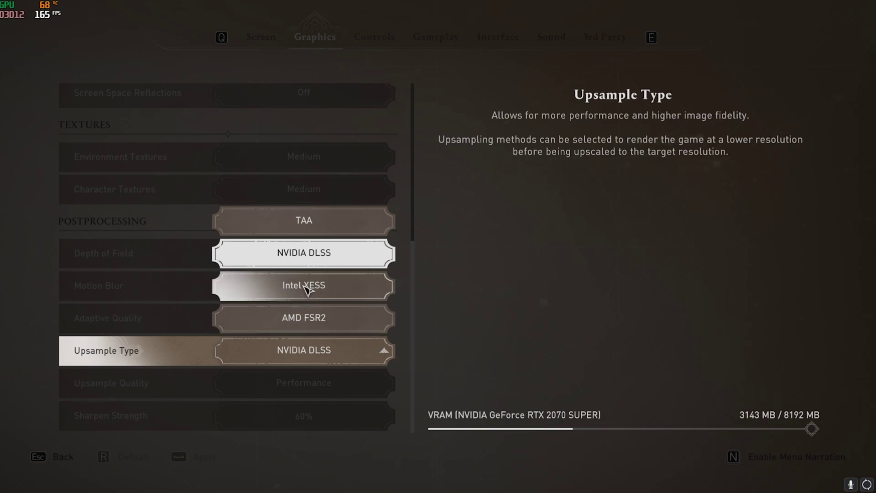
pyautogui.press('Escape')
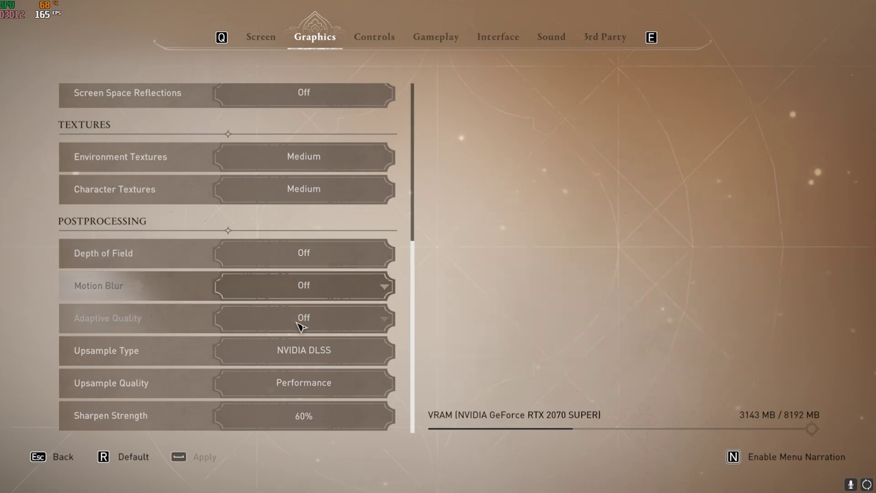
pyautogui.click(259, 384)
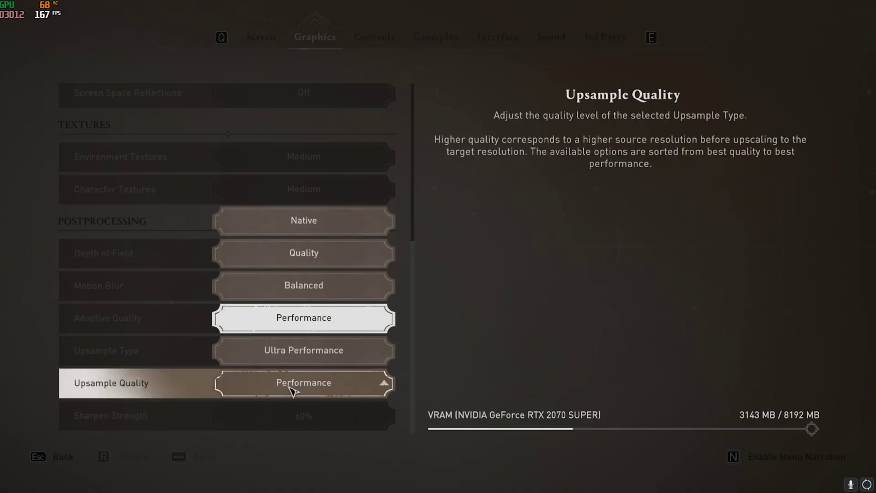
pyautogui.click(315, 317)
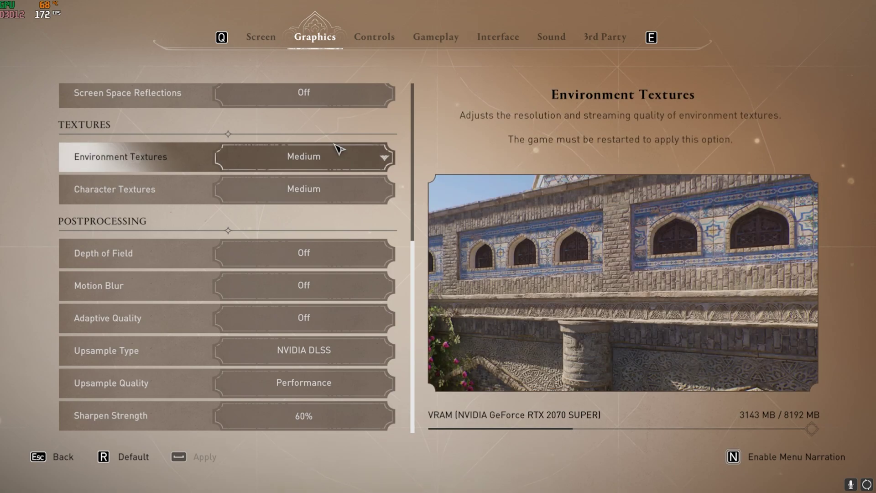
pyautogui.press('Escape')
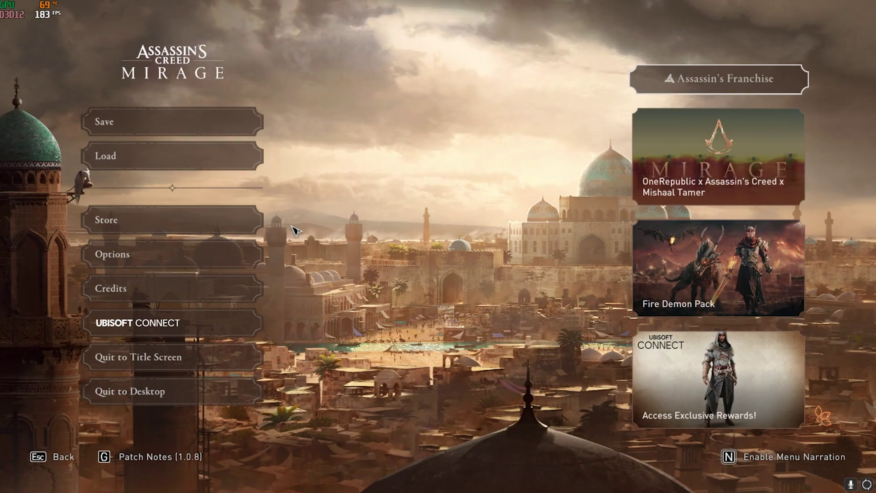
# Step: Resume the game and run across the green awning and through the market courtyard
pyautogui.press('Escape')
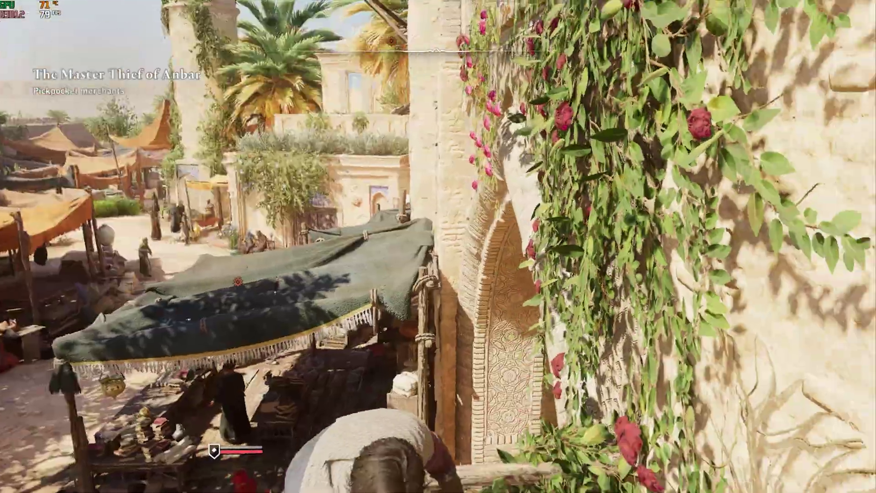
pyautogui.press('w')
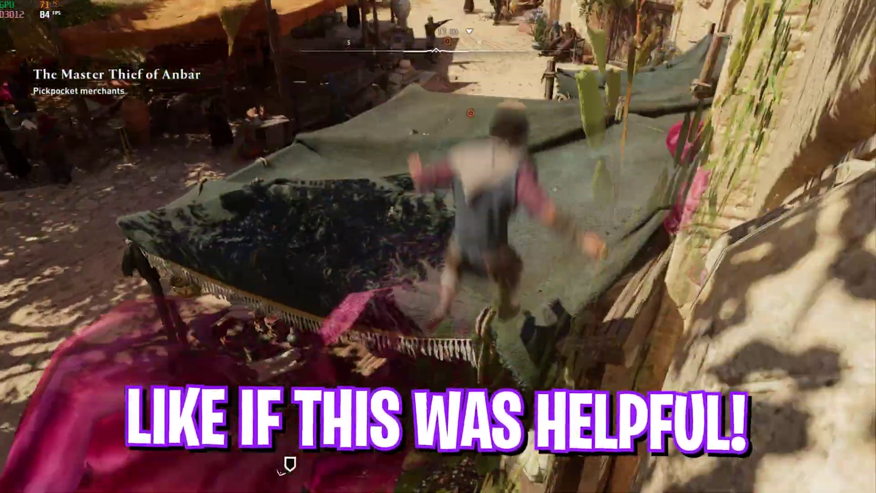
pyautogui.press('w')
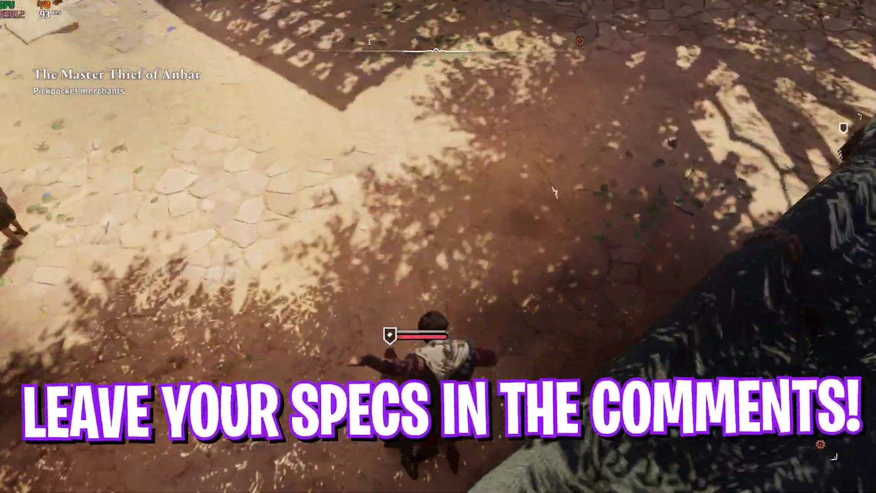
pyautogui.press('w')
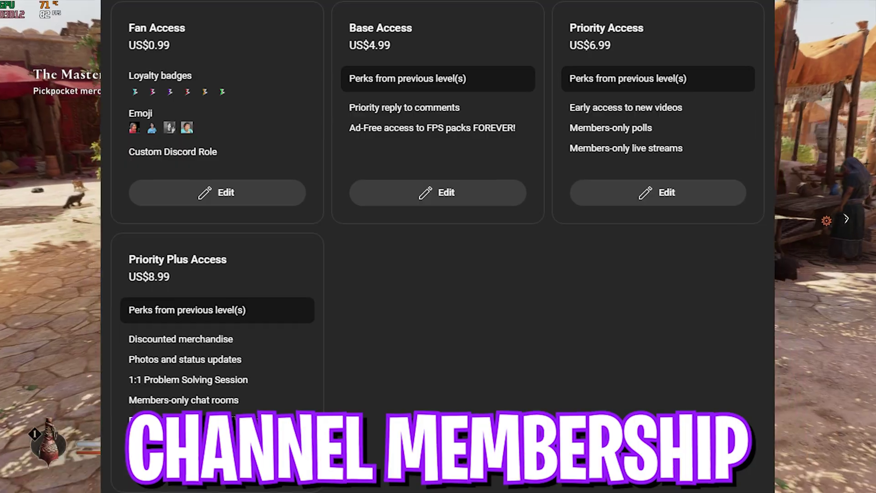
pyautogui.press('w')
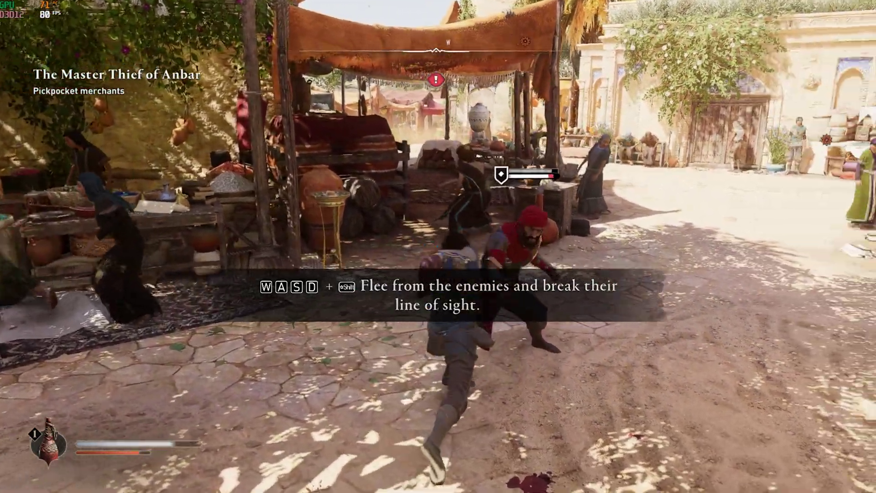
pyautogui.press('w')
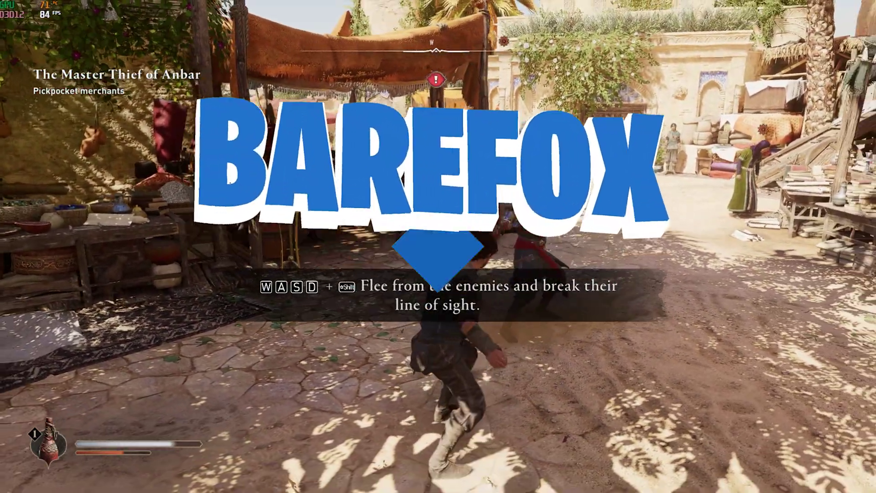